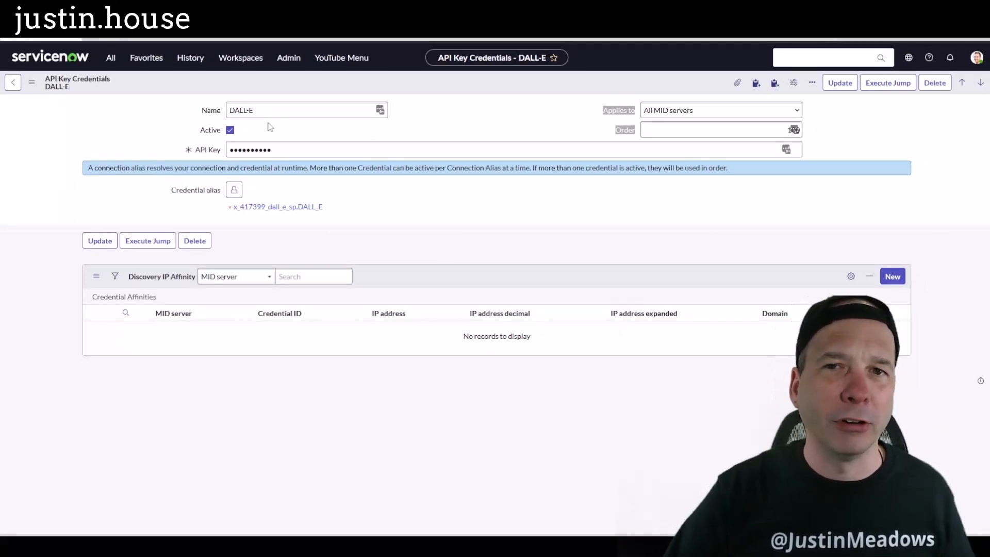
Step: Open the Request DALL-E Image flow in Flow Designer and examine its Service Catalog trigger and actions up to Generate Image
{"action": "left_click", "coordinate": [537, 220]}
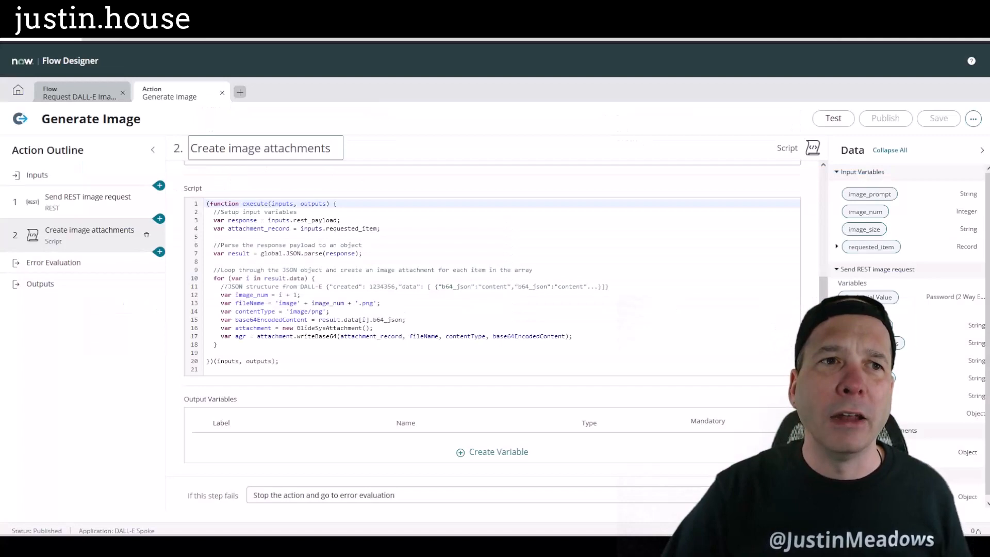
{"action": "left_click", "coordinate": [82, 90]}
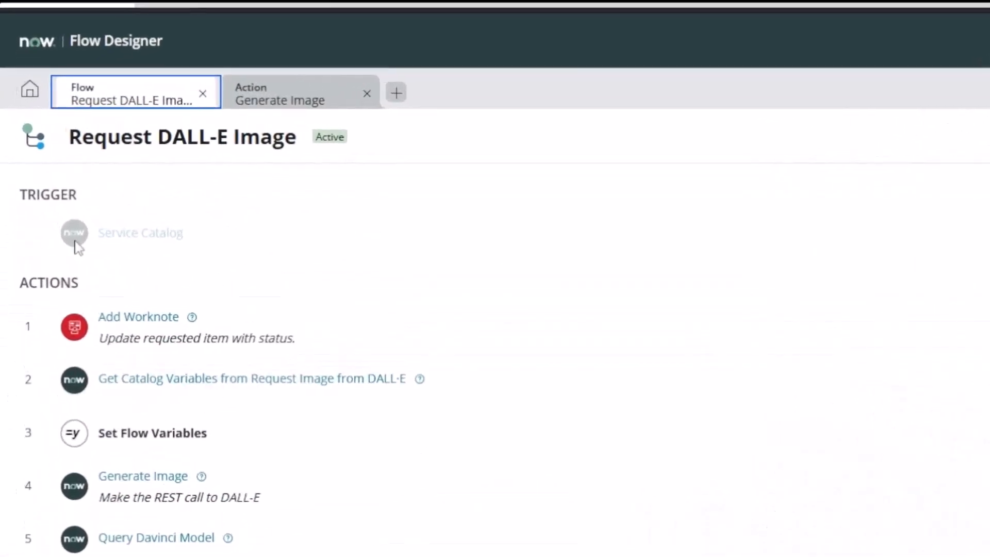
{"action": "left_click_drag", "start_coordinate": [1, 171], "coordinate": [268, 270]}
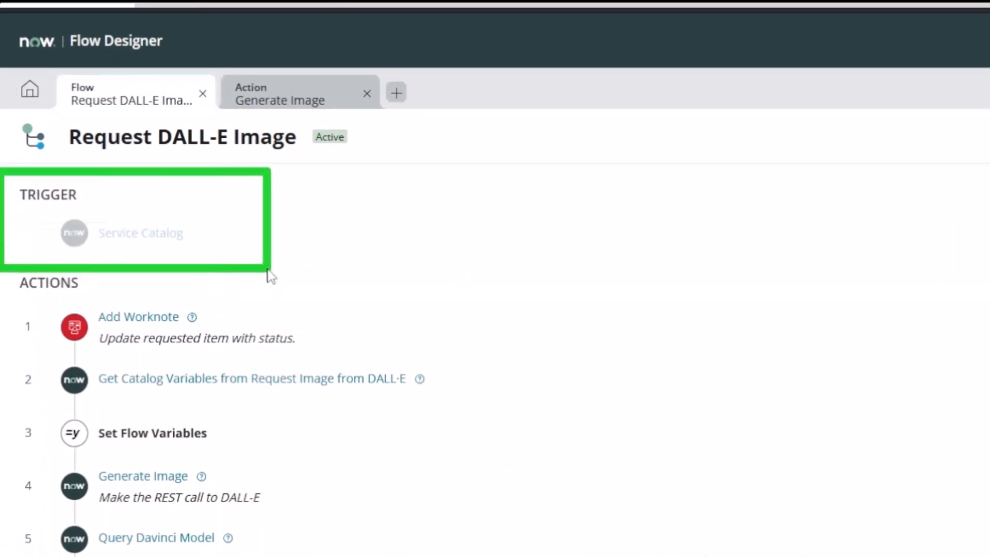
{"action": "left_click_drag", "start_coordinate": [342, 307], "coordinate": [294, 318]}
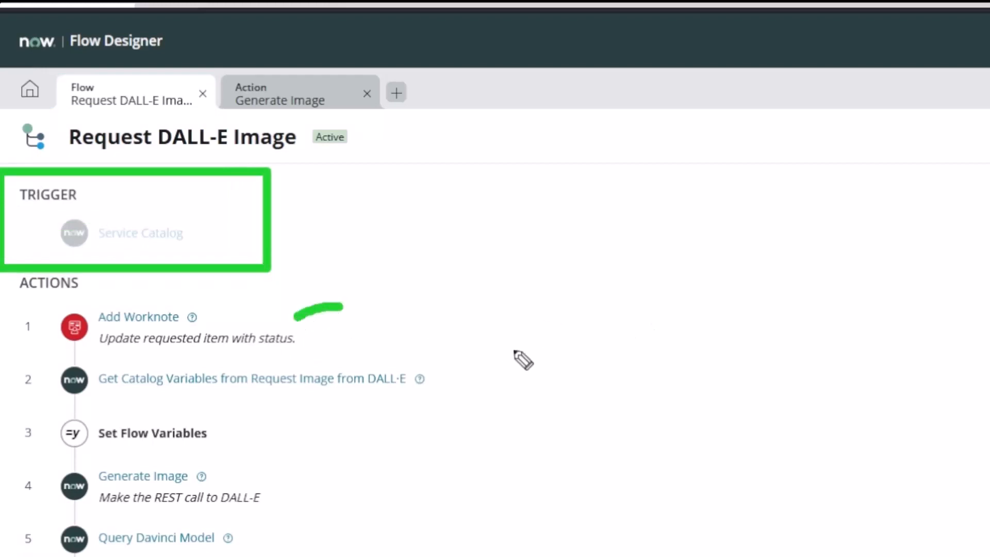
{"action": "left_click_drag", "start_coordinate": [522, 349], "coordinate": [446, 379]}
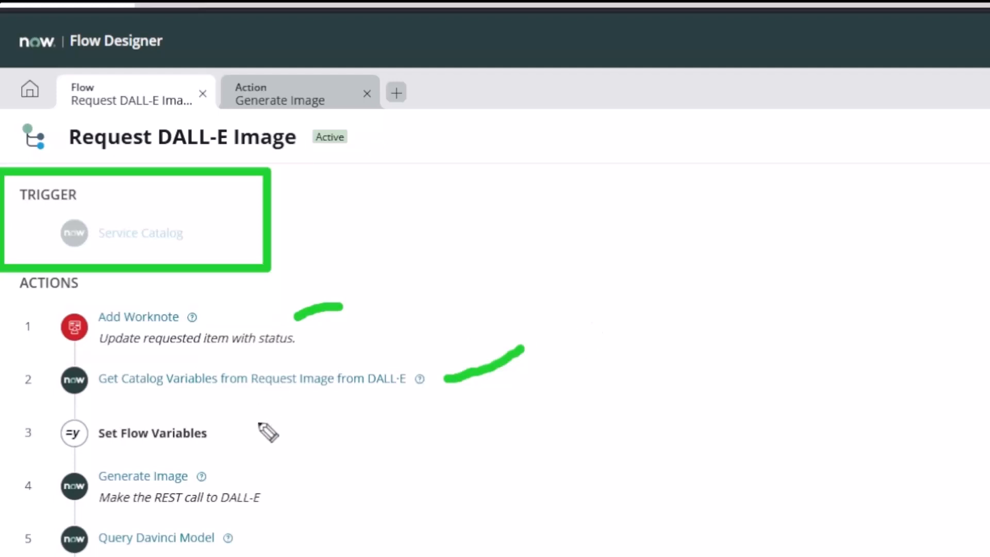
{"action": "mouse_move", "coordinate": [309, 479]}
{"action": "left_mouse_down"}
{"action": "mouse_move", "coordinate": [98, 438]}
{"action": "mouse_move", "coordinate": [20, 502]}
{"action": "mouse_move", "coordinate": [113, 521]}
{"action": "mouse_move", "coordinate": [316, 530]}
{"action": "mouse_move", "coordinate": [263, 470]}
{"action": "left_mouse_up"}
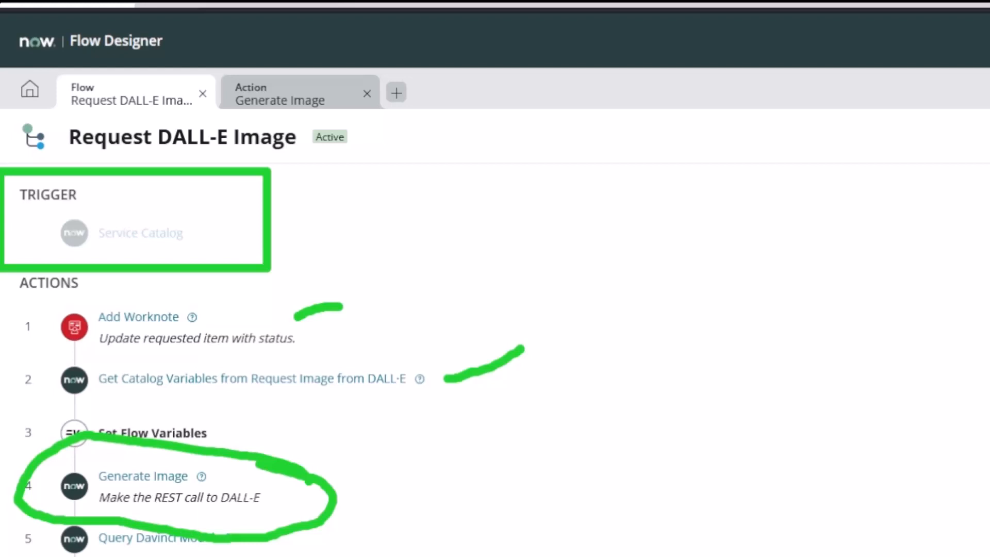
{"action": "key", "text": "e"}
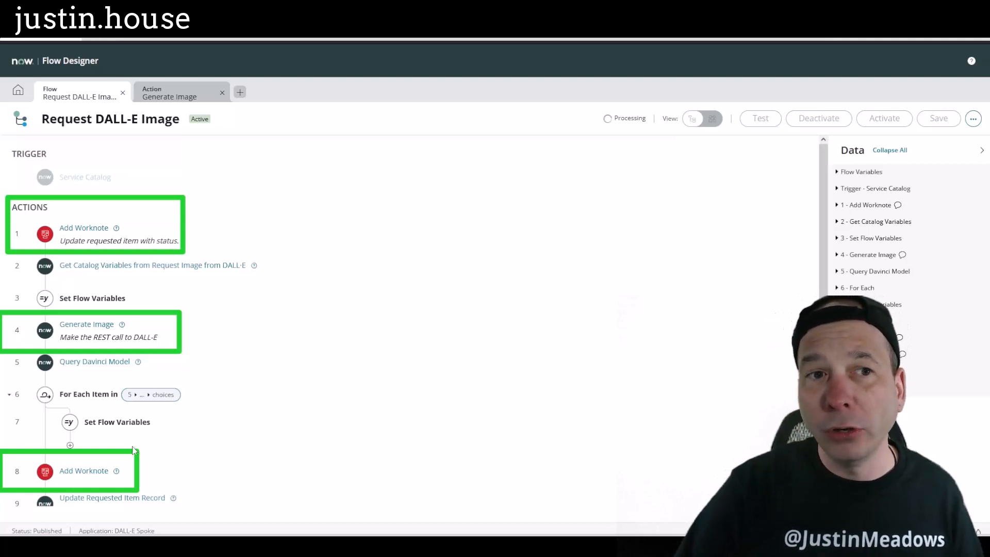
Step: Examine the rest of the flow's actions, including the record updates that close the request and the error handler's worknote
{"action": "scroll", "coordinate": [133, 450], "scroll_direction": "down", "scroll_amount": 4}
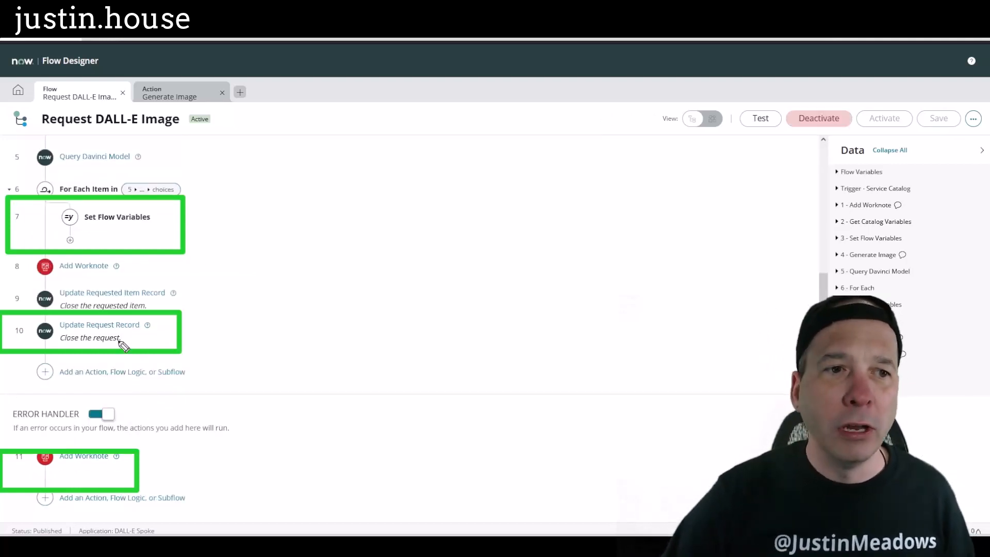
{"action": "left_click_drag", "start_coordinate": [216, 255], "coordinate": [216, 267]}
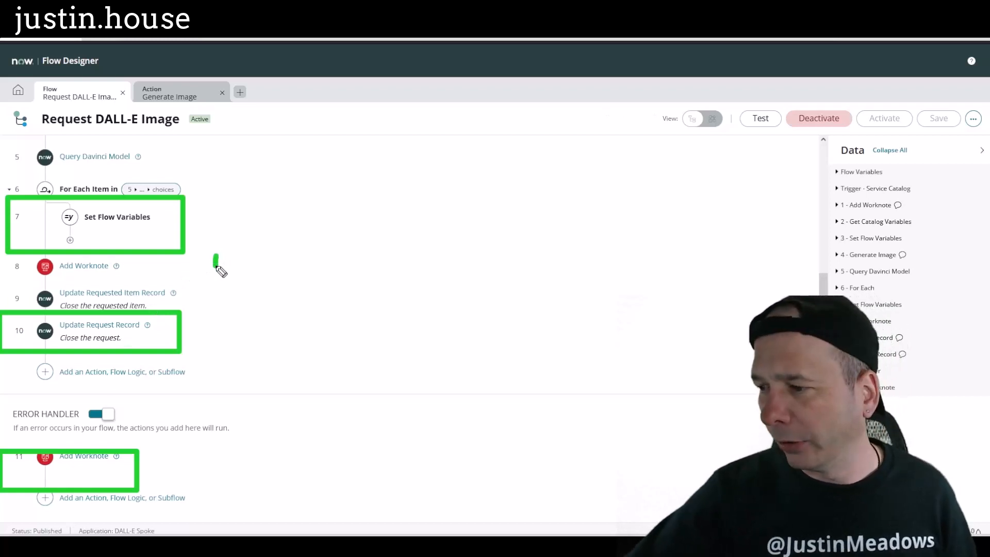
{"action": "key", "text": "Escape"}
{"action": "scroll", "coordinate": [218, 271], "scroll_direction": "up", "scroll_amount": 4}
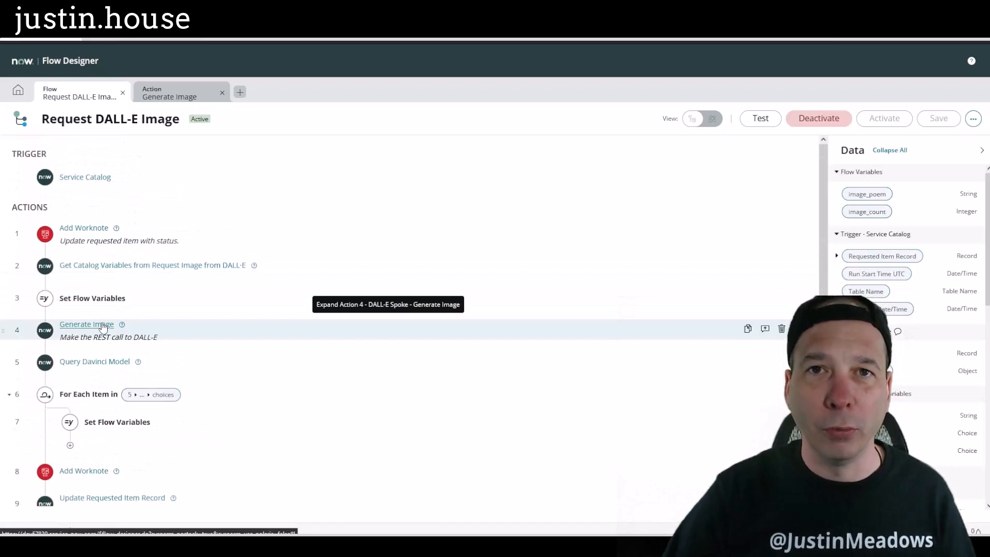
Step: Open the Generate Image action and examine its inputs image_prompt, image_num, image_size and requested_item
{"action": "left_click", "coordinate": [156, 101]}
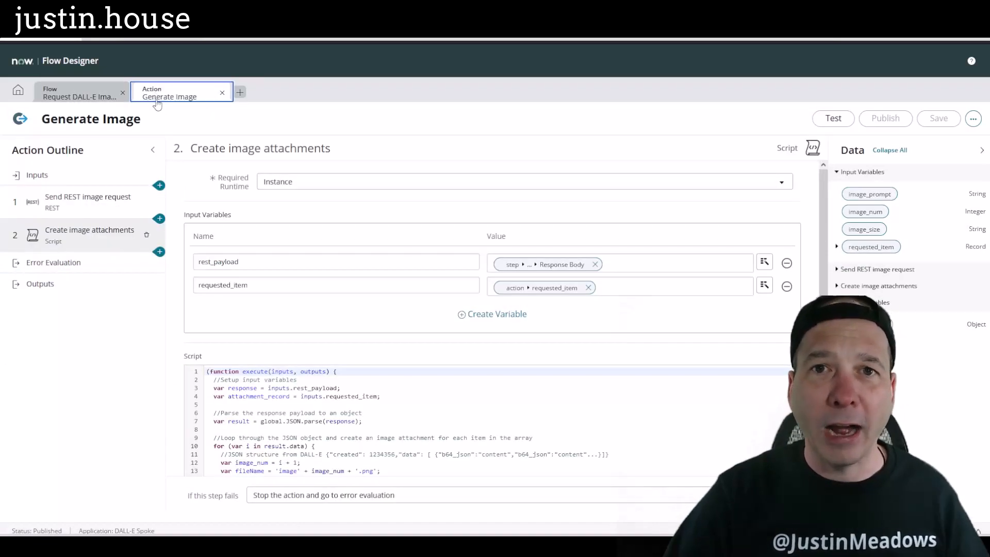
{"action": "left_click", "coordinate": [89, 173]}
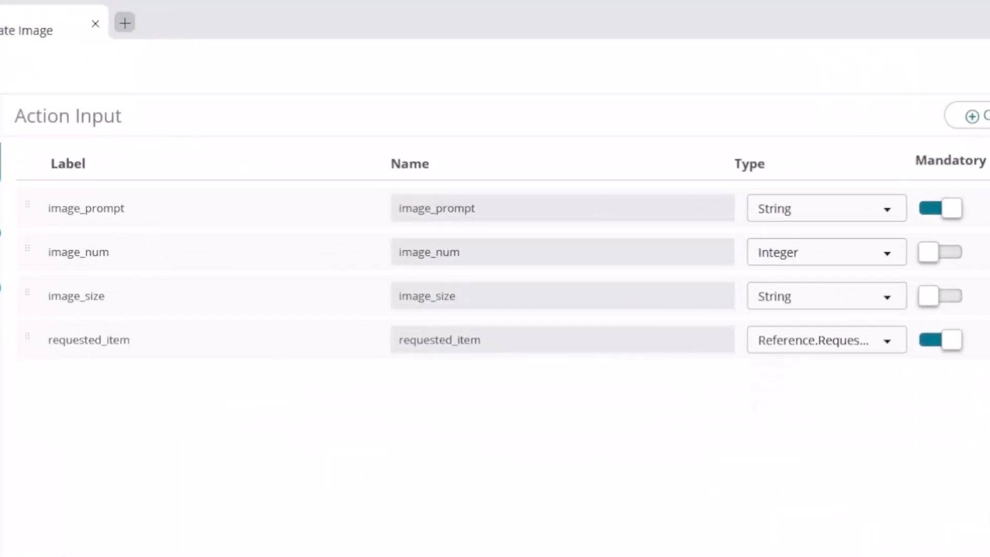
{"action": "left_click_drag", "start_coordinate": [8, 177], "coordinate": [191, 230]}
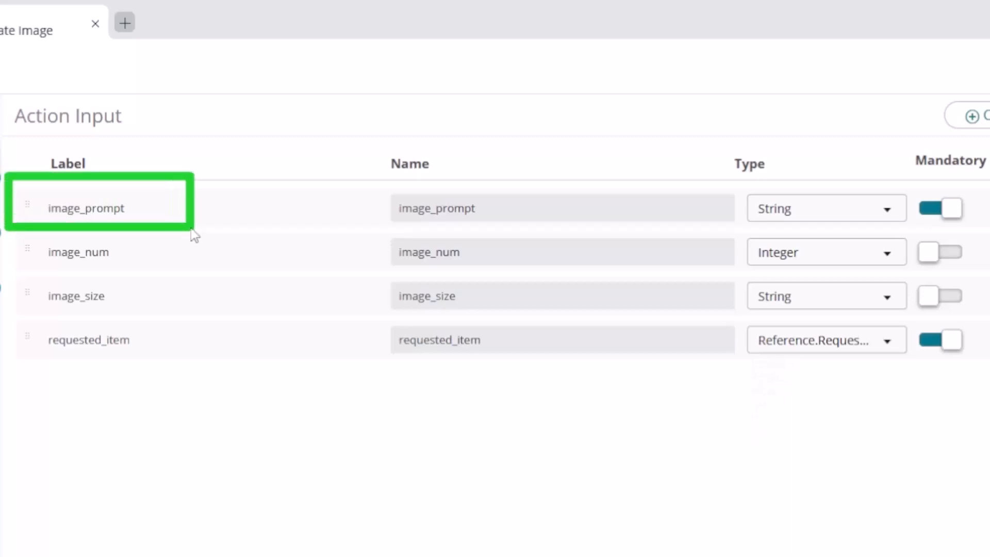
{"action": "mouse_move", "coordinate": [5, 232]}
{"action": "left_mouse_down"}
{"action": "mouse_move", "coordinate": [63, 262]}
{"action": "mouse_move", "coordinate": [179, 269]}
{"action": "mouse_move", "coordinate": [192, 279]}
{"action": "left_mouse_up"}
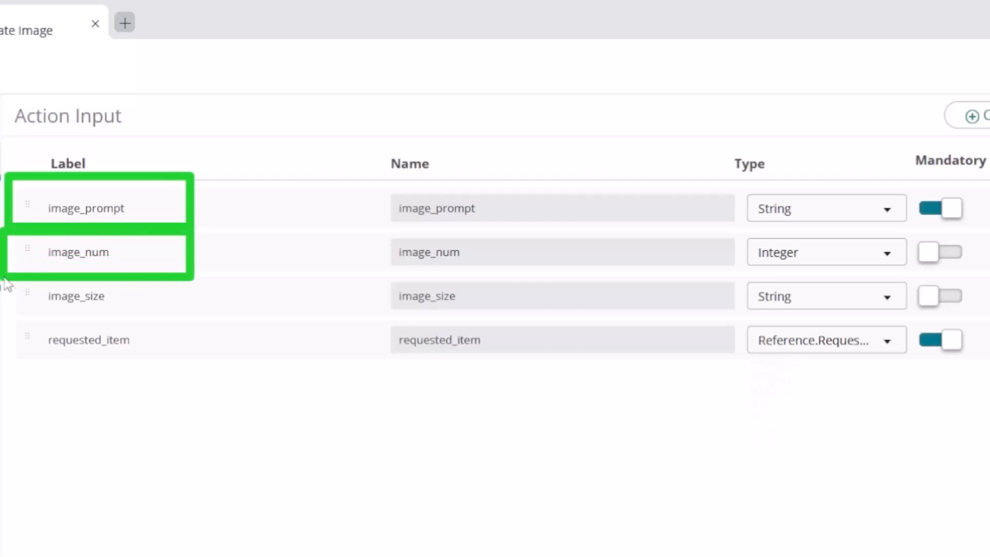
{"action": "mouse_move", "coordinate": [4, 281]}
{"action": "left_mouse_down"}
{"action": "mouse_move", "coordinate": [161, 314]}
{"action": "mouse_move", "coordinate": [174, 326]}
{"action": "left_mouse_up"}
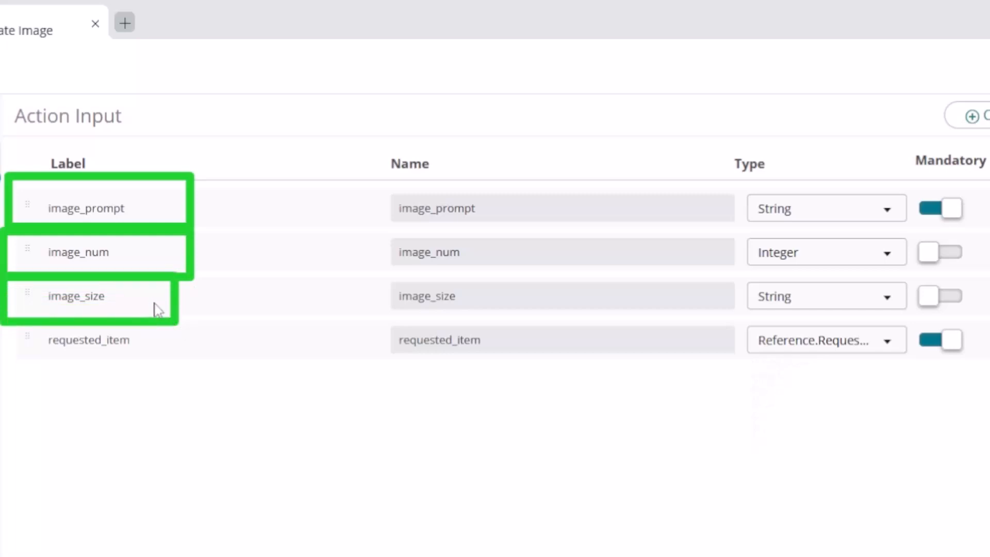
{"action": "mouse_move", "coordinate": [11, 329]}
{"action": "left_mouse_down"}
{"action": "mouse_move", "coordinate": [151, 365]}
{"action": "mouse_move", "coordinate": [168, 380]}
{"action": "left_mouse_up"}
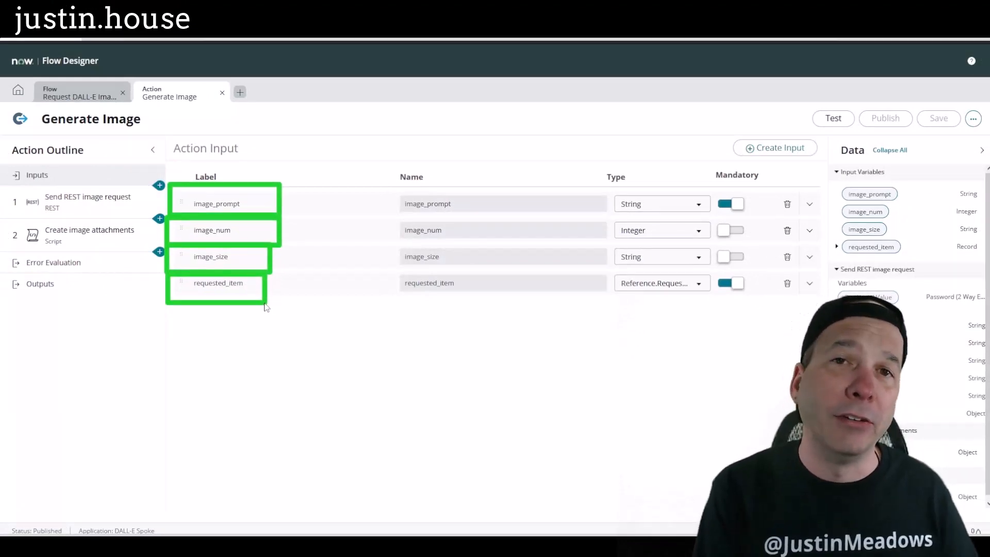
{"action": "key", "text": "Escape"}
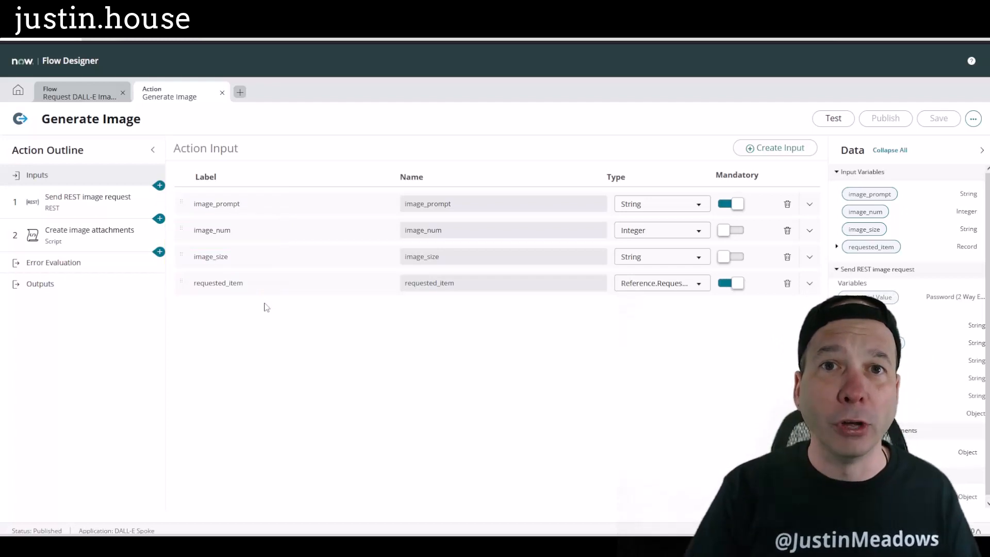
Step: Open the Send REST image request step and examine its credential alias, base URL and resource path
{"action": "left_click", "coordinate": [74, 202]}
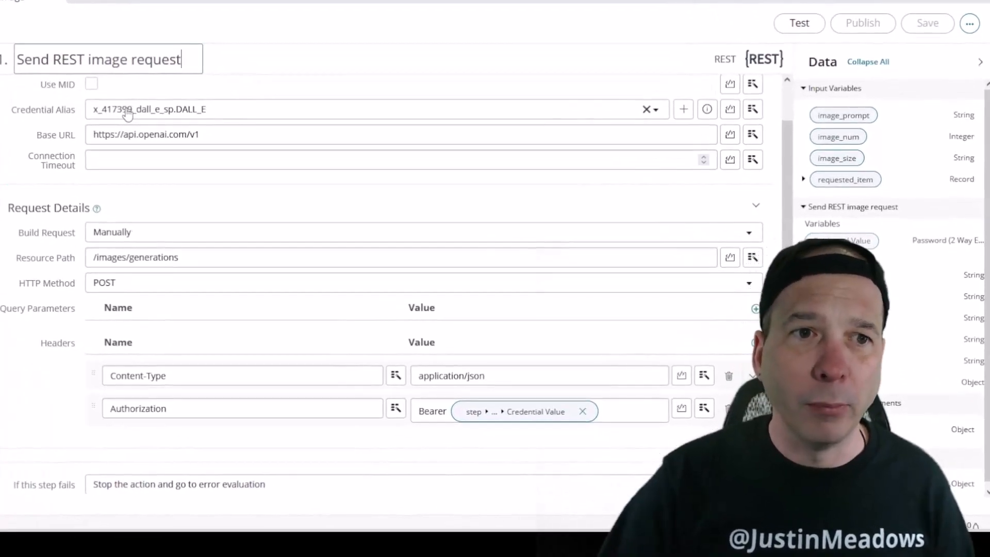
{"action": "left_click", "coordinate": [192, 137]}
{"action": "left_click_drag", "start_coordinate": [95, 135], "coordinate": [217, 139]}
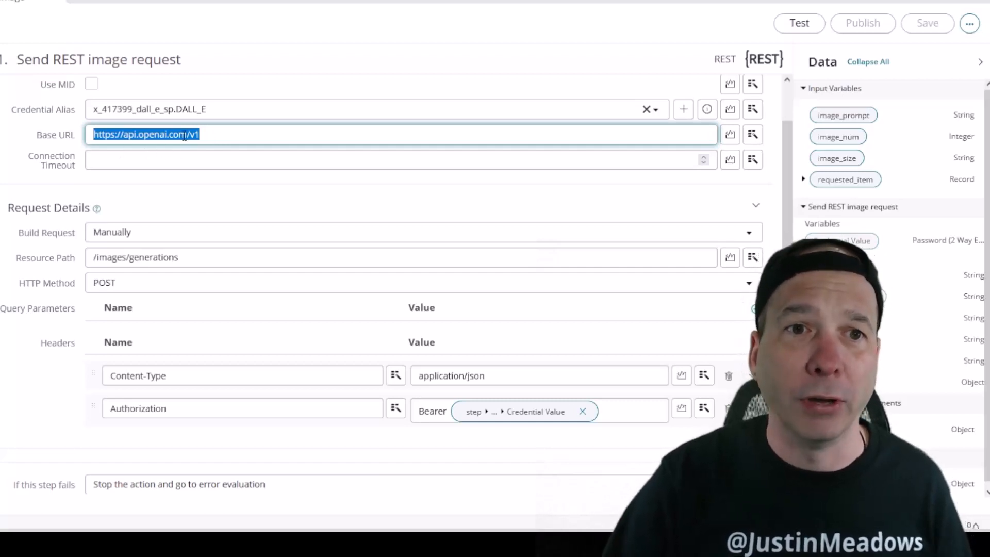
{"action": "left_click", "coordinate": [221, 137]}
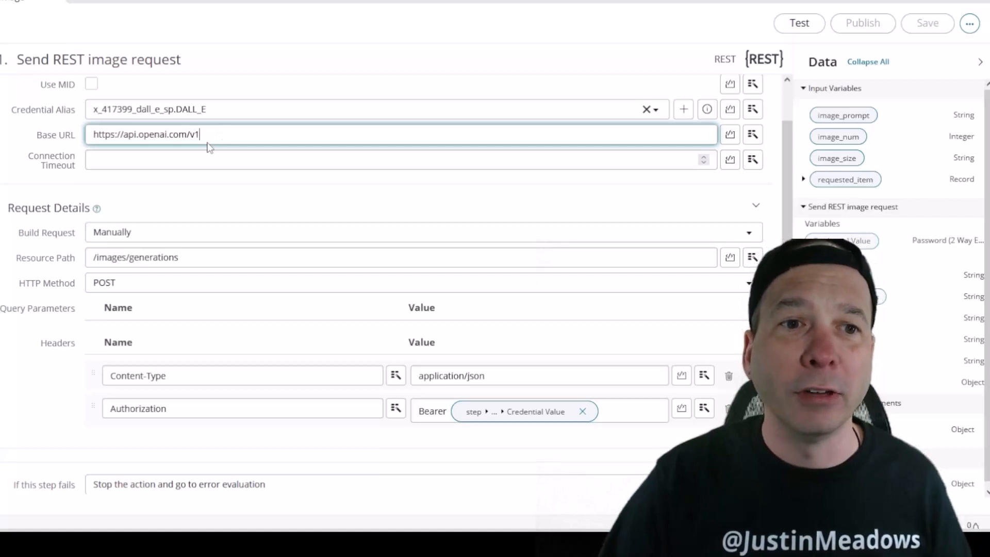
{"action": "scroll", "coordinate": [195, 147], "scroll_direction": "down", "scroll_amount": 3}
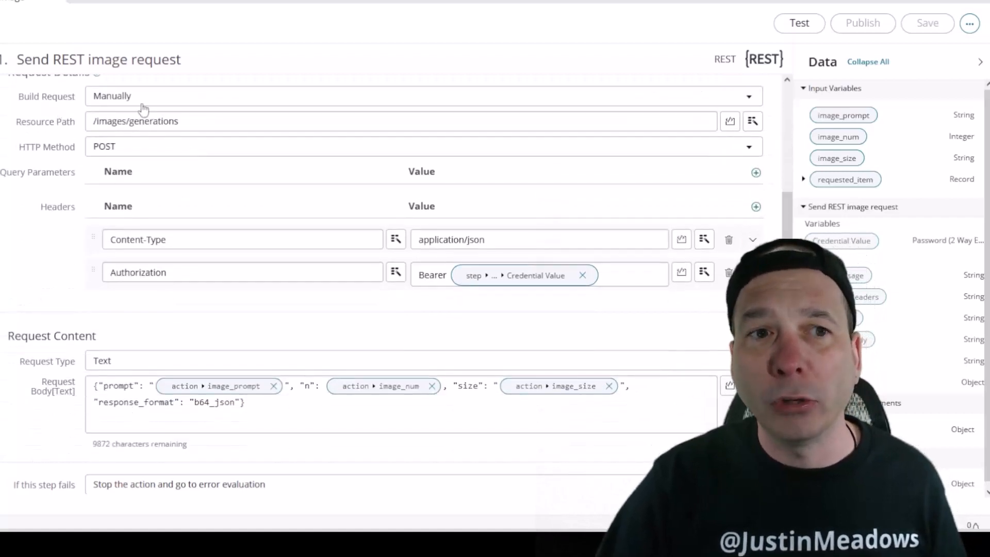
{"action": "left_click_drag", "start_coordinate": [94, 121], "coordinate": [192, 116]}
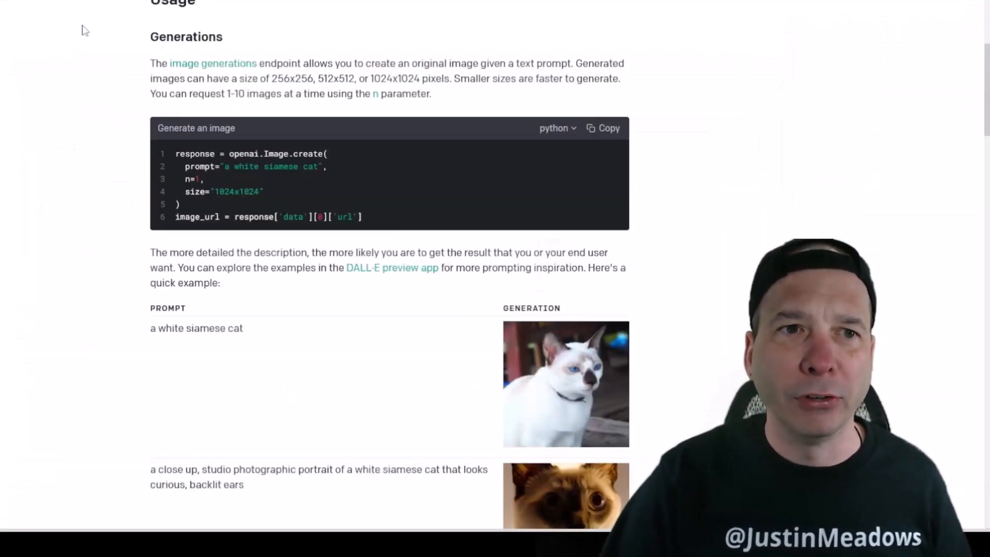
Step: Switch to OpenAI's image generation guide and examine the Generations section's prompt, n and size parameters
{"action": "scroll", "coordinate": [67, 175], "scroll_direction": "up", "scroll_amount": 4}
{"action": "scroll", "coordinate": [85, 169], "scroll_direction": "down", "scroll_amount": 4}
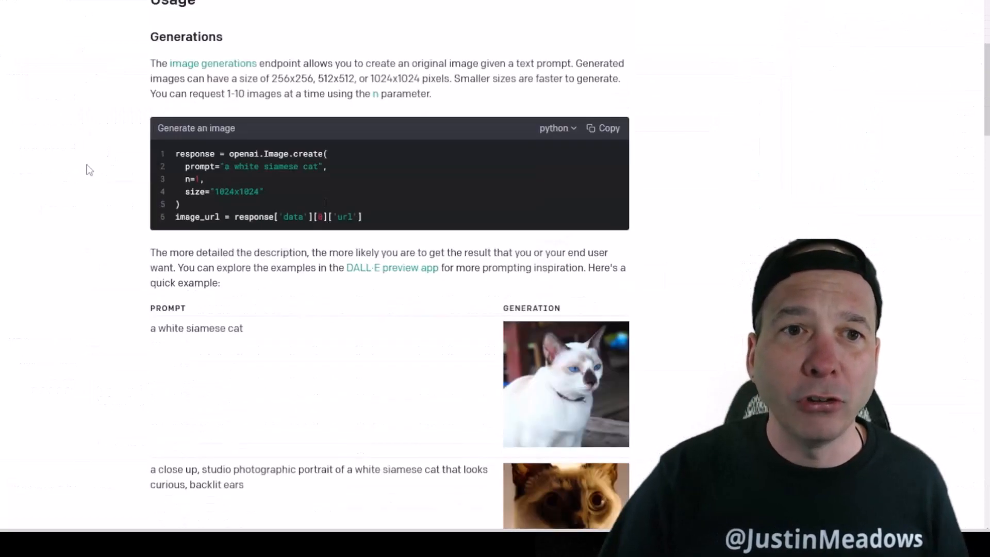
{"action": "scroll", "coordinate": [86, 175], "scroll_direction": "up", "scroll_amount": 4}
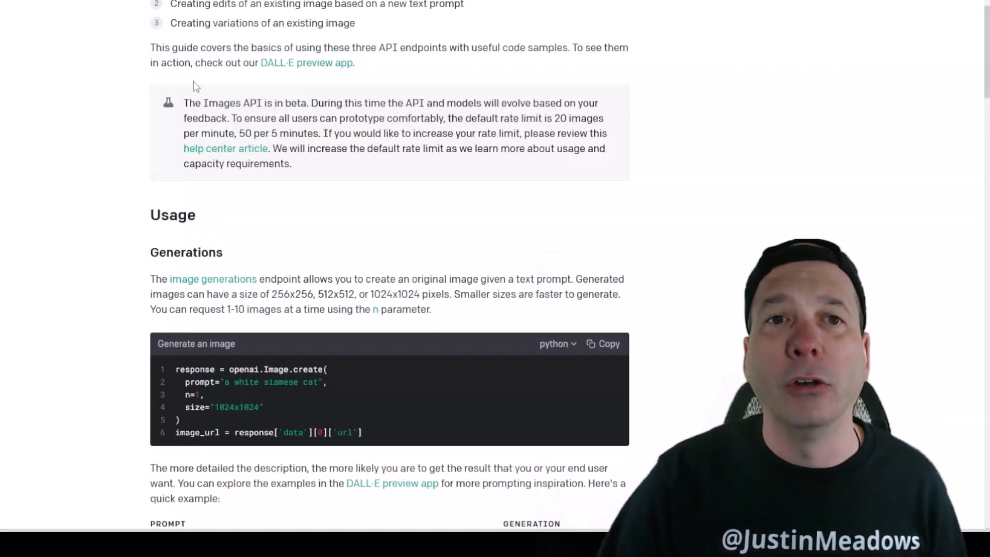
{"action": "scroll", "coordinate": [194, 92], "scroll_direction": "down", "scroll_amount": 3}
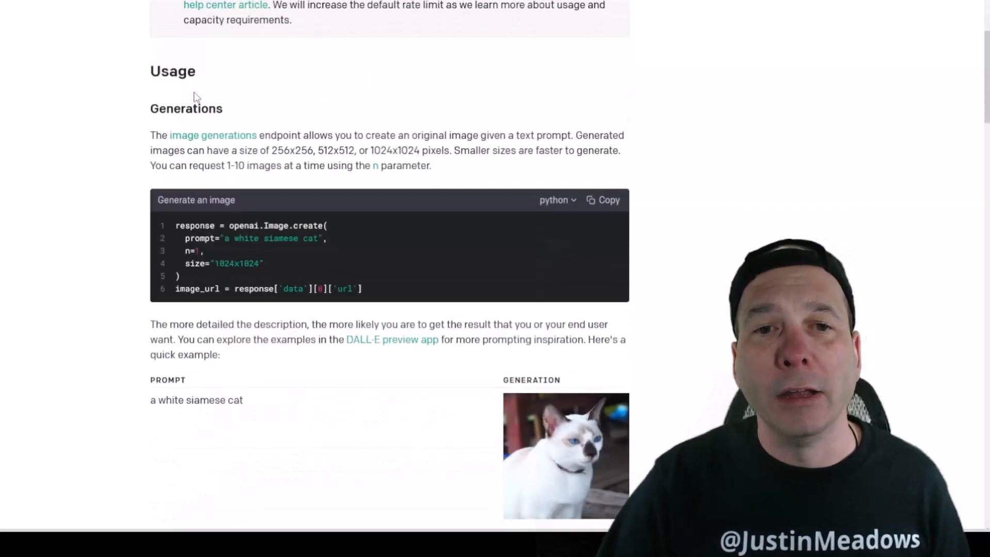
{"action": "left_click_drag", "start_coordinate": [225, 225], "coordinate": [214, 264]}
{"action": "double_click", "coordinate": [193, 251]}
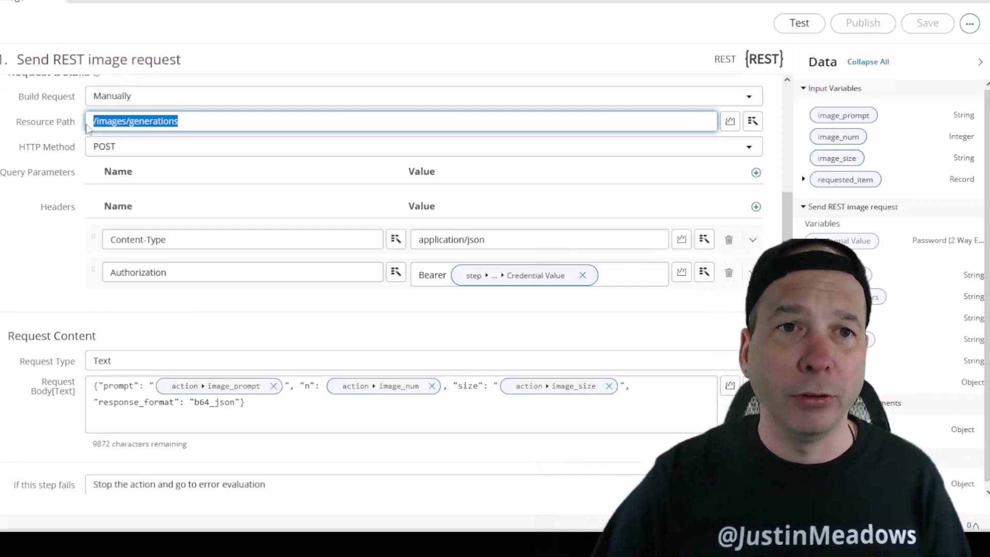
Step: Back in the Send REST image request step, examine the connection details, HTTP method, and Content-Type and Authorization headers
{"action": "scroll", "coordinate": [70, 197], "scroll_direction": "up", "scroll_amount": 4}
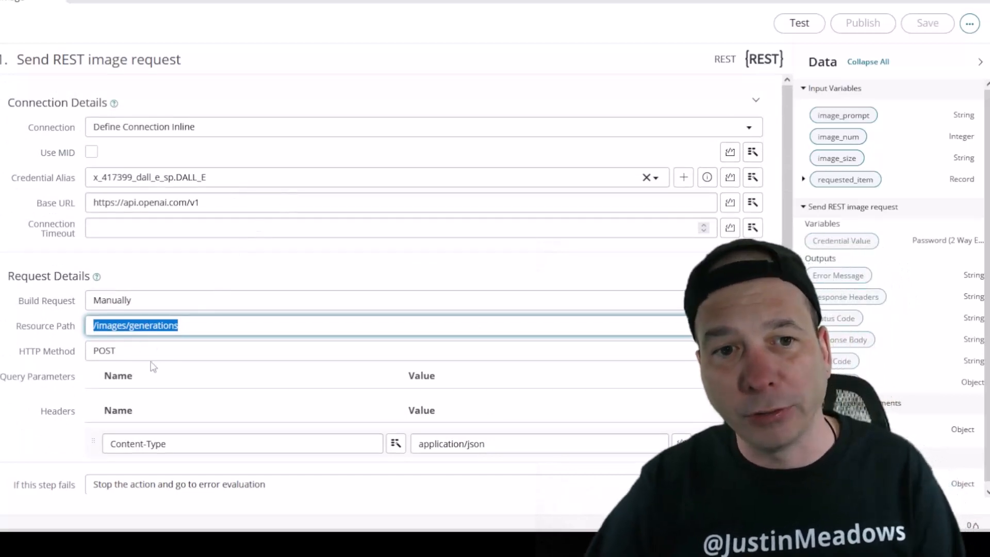
{"action": "scroll", "coordinate": [90, 310], "scroll_direction": "down", "scroll_amount": 3}
{"action": "scroll", "coordinate": [104, 238], "scroll_direction": "down", "scroll_amount": 2}
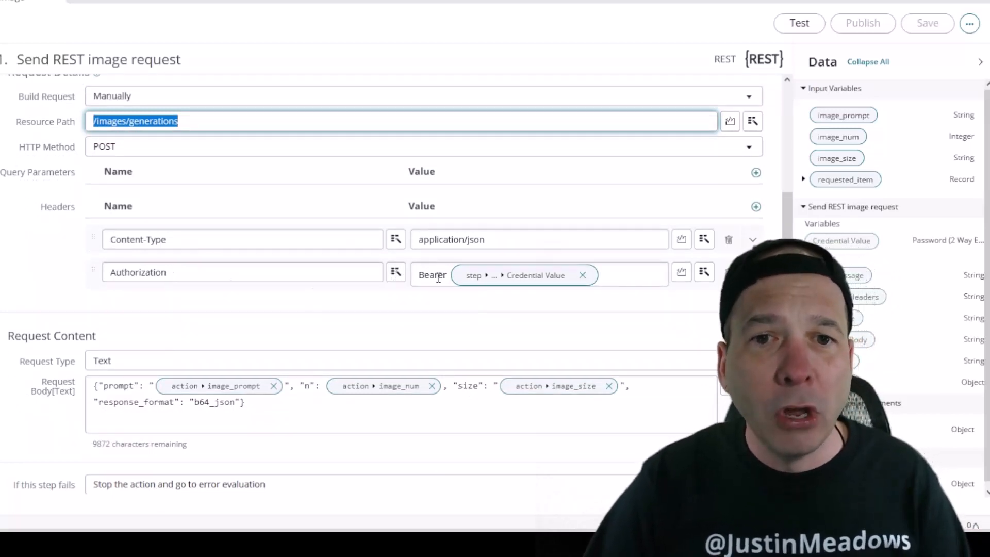
{"action": "left_click_drag", "start_coordinate": [419, 275], "coordinate": [448, 279]}
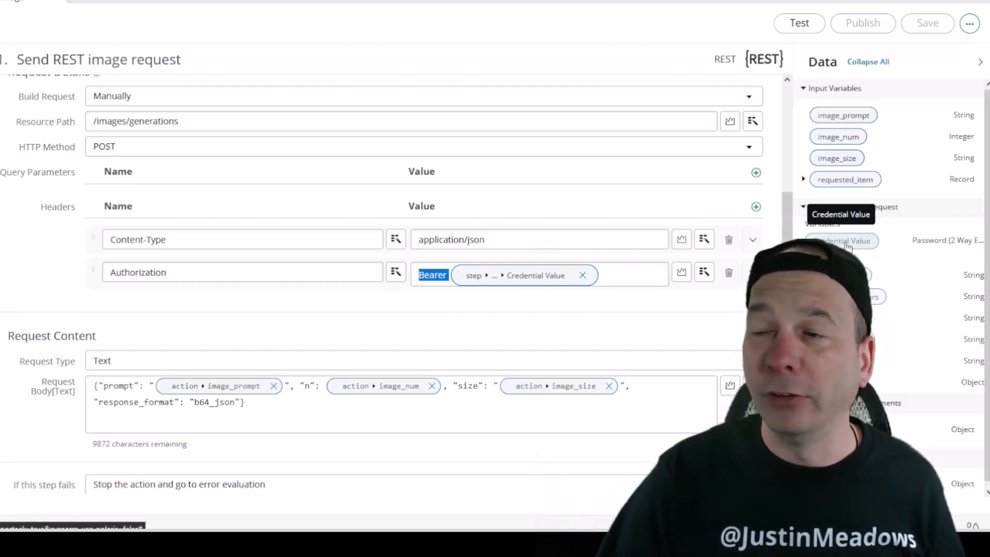
{"action": "left_click_drag", "start_coordinate": [847, 248], "coordinate": [619, 361]}
{"action": "scroll", "coordinate": [539, 252], "scroll_direction": "down", "scroll_amount": 4}
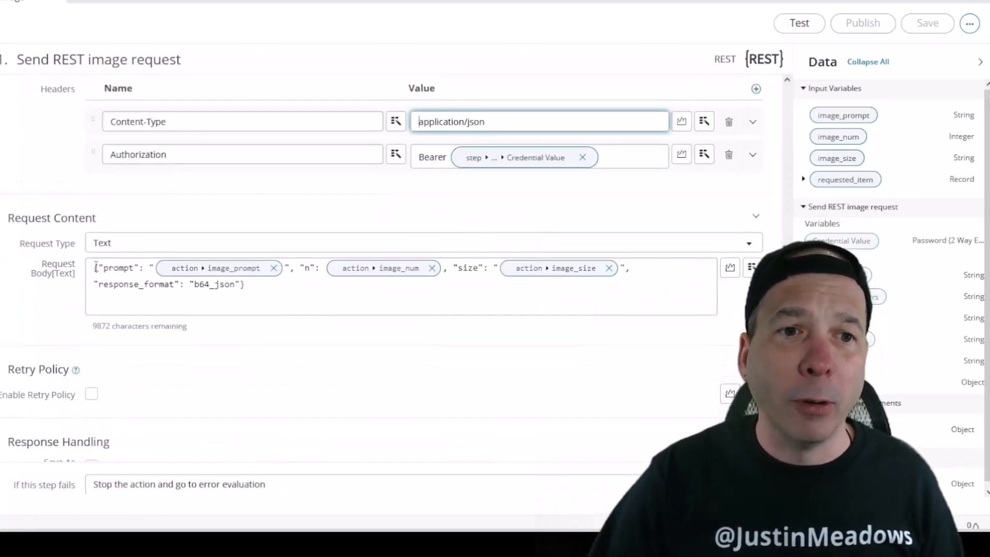
Step: Examine the REST request body, including its prompt, n and size variables and the b64_json response format
{"action": "left_click_drag", "start_coordinate": [94, 268], "coordinate": [251, 285]}
{"action": "left_click", "coordinate": [330, 299]}
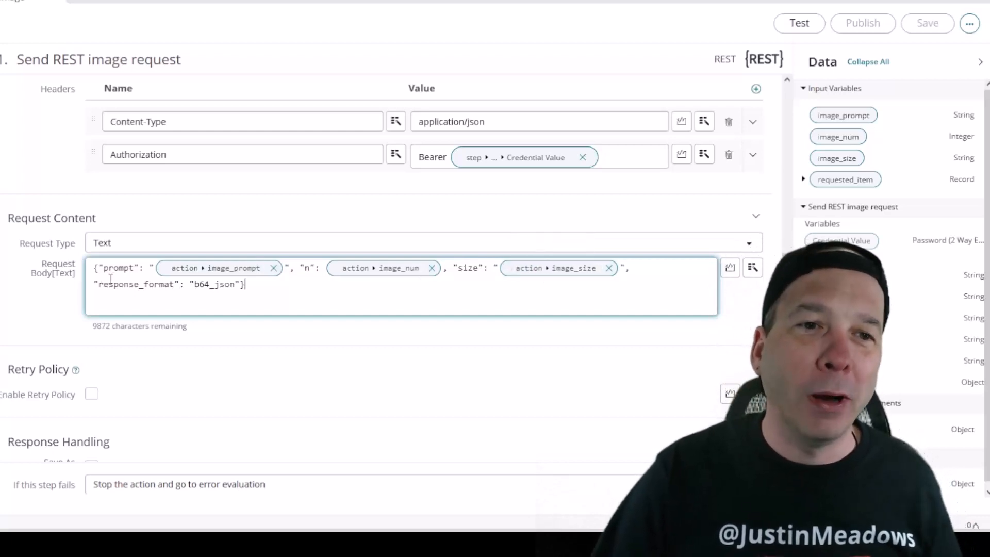
{"action": "left_click_drag", "start_coordinate": [195, 284], "coordinate": [225, 280]}
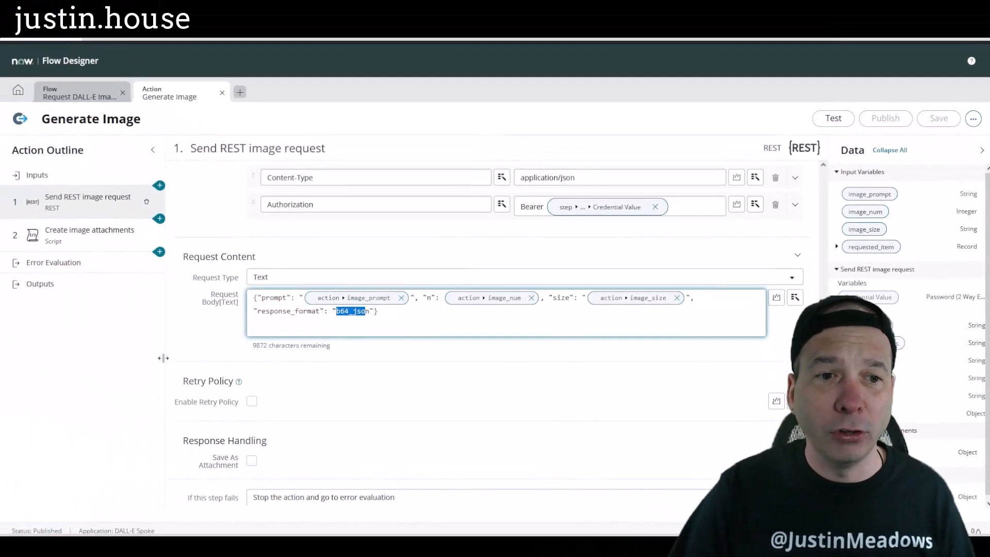
Step: Open the Create image attachments step and search the steps that can be added to the action for json
{"action": "left_click", "coordinate": [100, 242]}
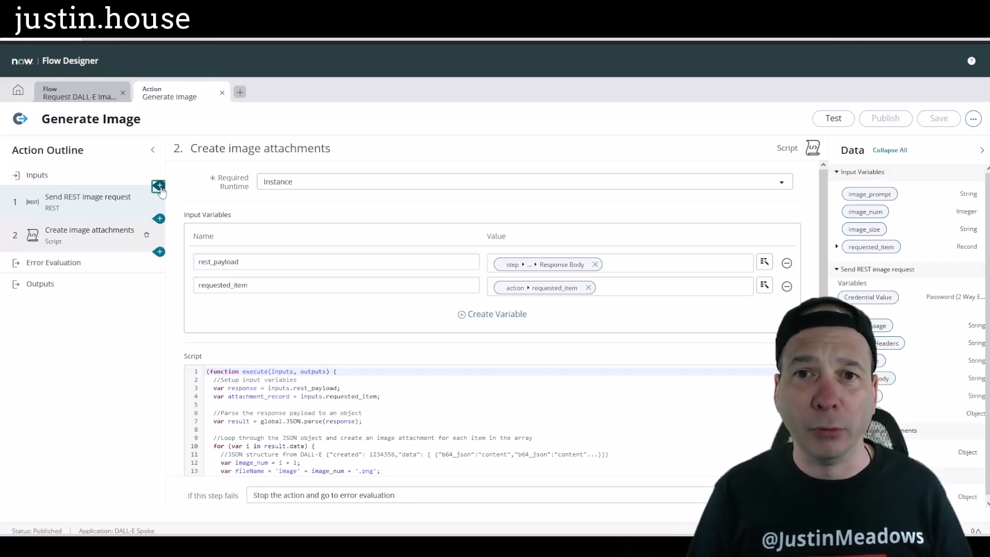
{"action": "left_click", "coordinate": [160, 186]}
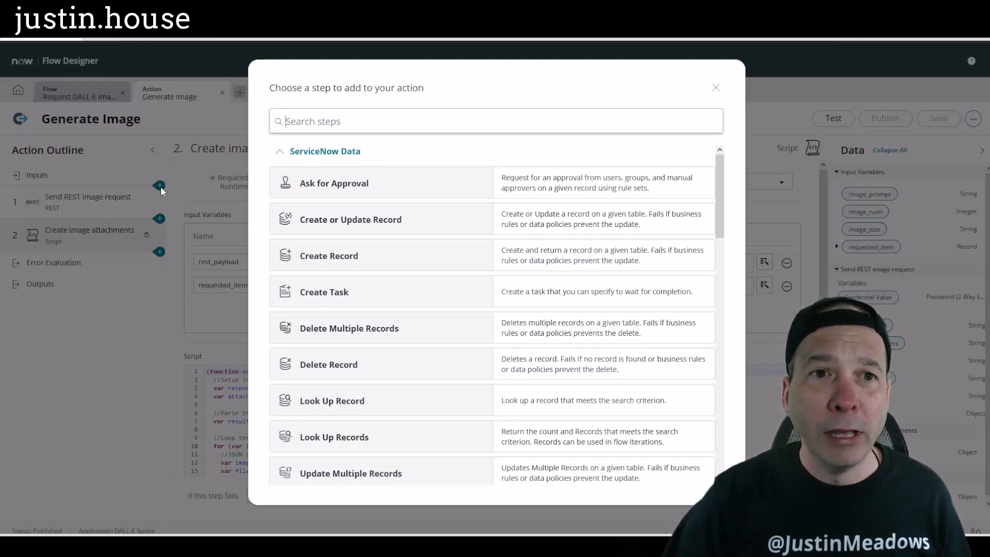
{"action": "type", "text": "json"}
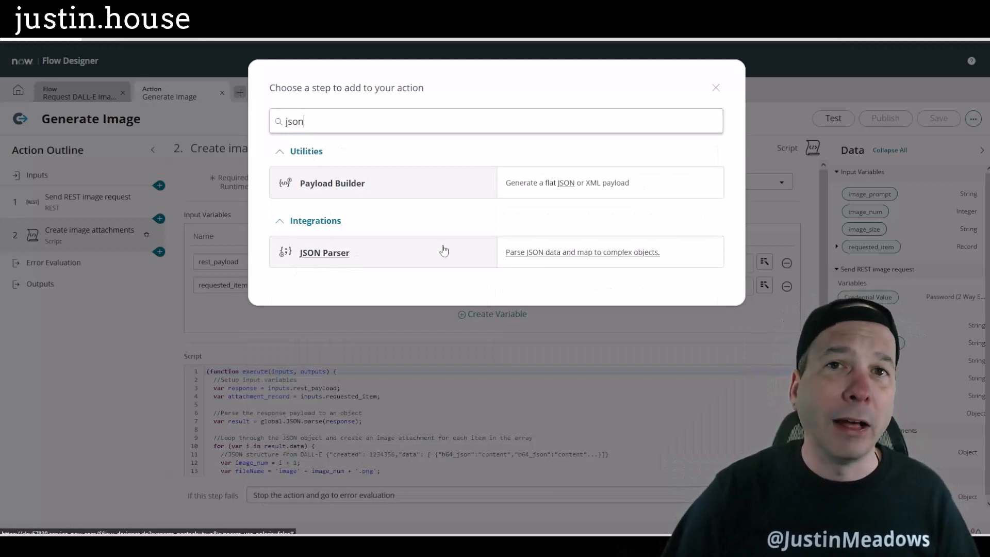
{"action": "left_click", "coordinate": [717, 88]}
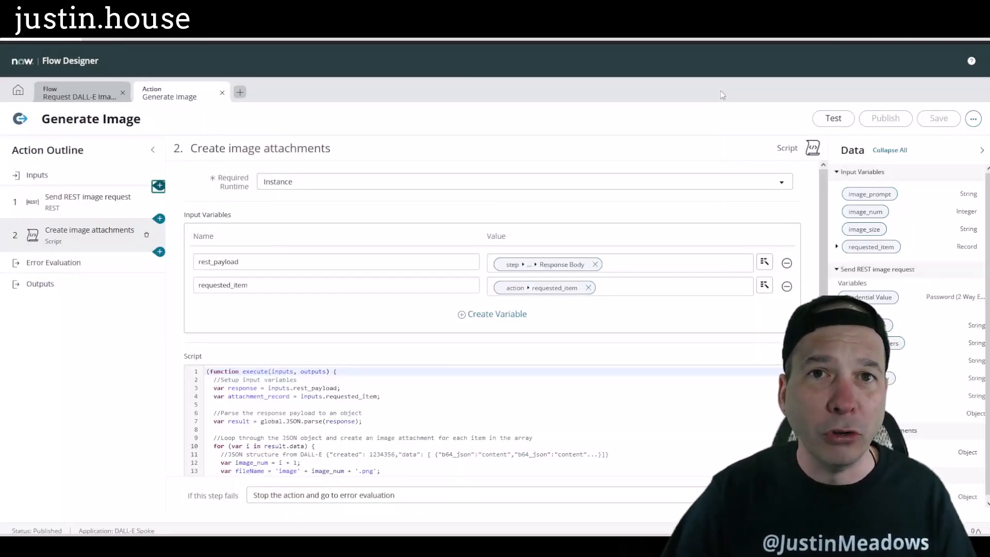
Step: Examine the script's response and attachment_record input variables and the line that parses the response payload into an object
{"action": "scroll", "coordinate": [182, 333], "scroll_direction": "down", "scroll_amount": 4}
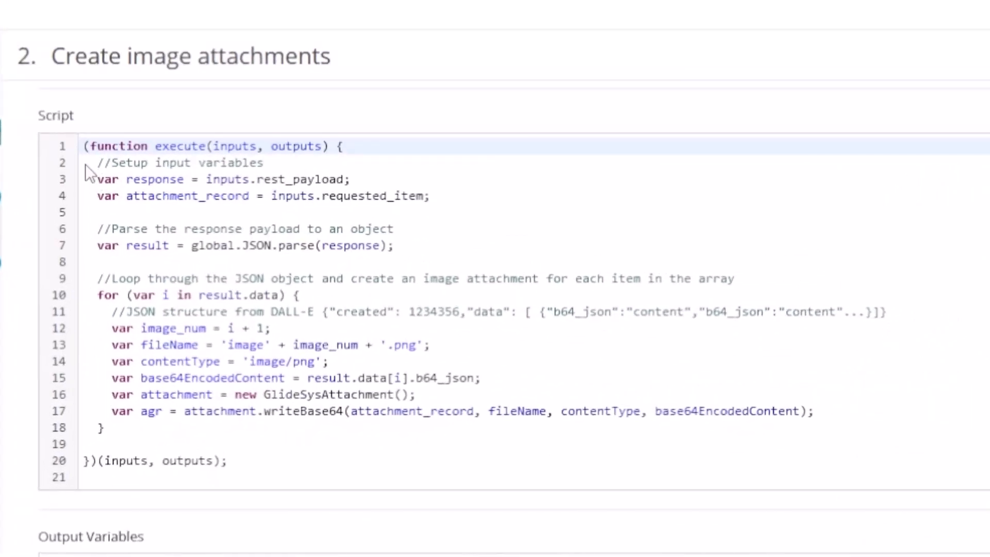
{"action": "mouse_move", "coordinate": [73, 154]}
{"action": "left_mouse_down"}
{"action": "mouse_move", "coordinate": [147, 199]}
{"action": "mouse_move", "coordinate": [415, 207]}
{"action": "mouse_move", "coordinate": [474, 226]}
{"action": "left_mouse_up"}
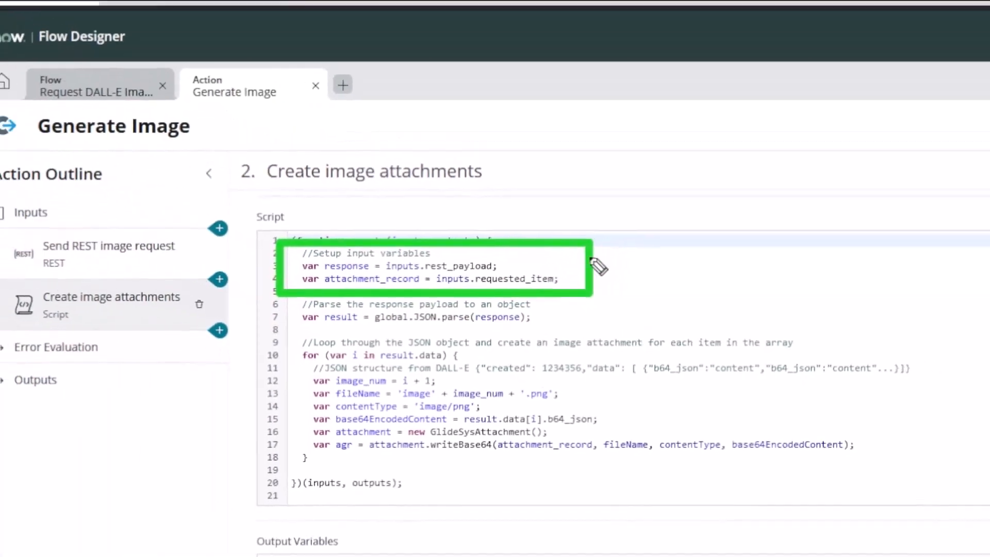
{"action": "mouse_move", "coordinate": [536, 203]}
{"action": "left_mouse_down"}
{"action": "mouse_move", "coordinate": [509, 271]}
{"action": "mouse_move", "coordinate": [519, 268]}
{"action": "left_mouse_up"}
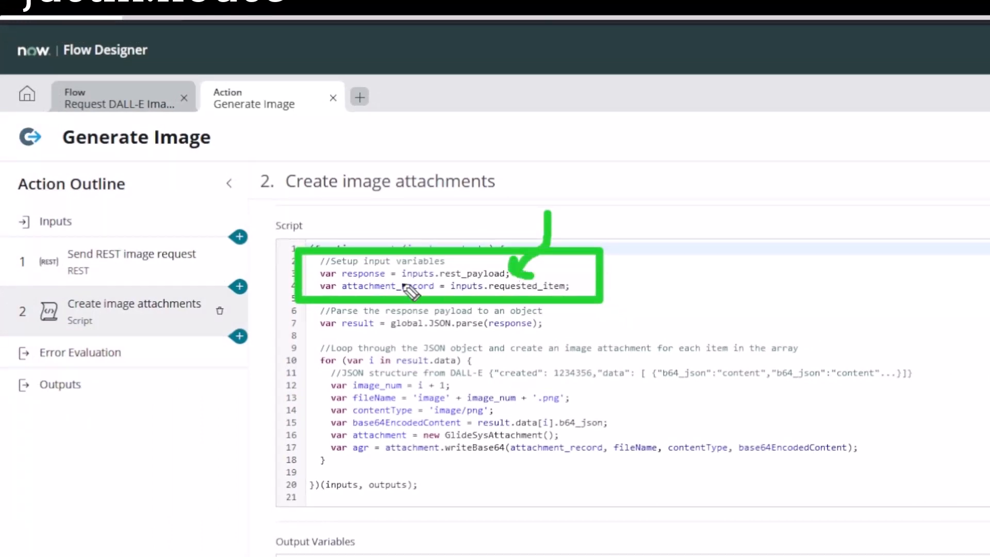
{"action": "mouse_move", "coordinate": [183, 238]}
{"action": "left_mouse_down"}
{"action": "mouse_move", "coordinate": [41, 229]}
{"action": "mouse_move", "coordinate": [212, 264]}
{"action": "mouse_move", "coordinate": [98, 229]}
{"action": "left_mouse_up"}
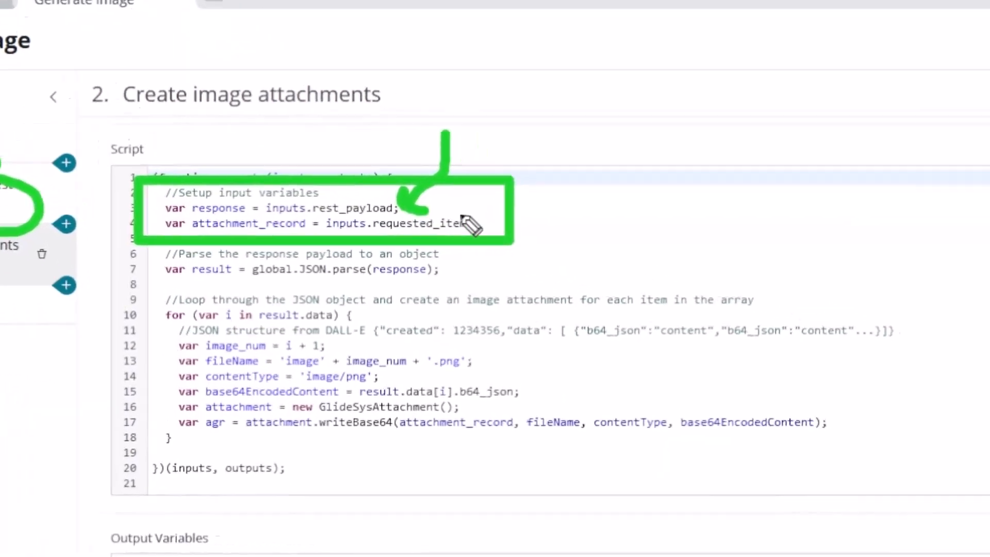
{"action": "mouse_move", "coordinate": [567, 218]}
{"action": "left_mouse_down"}
{"action": "mouse_move", "coordinate": [491, 224]}
{"action": "mouse_move", "coordinate": [496, 237]}
{"action": "left_mouse_up"}
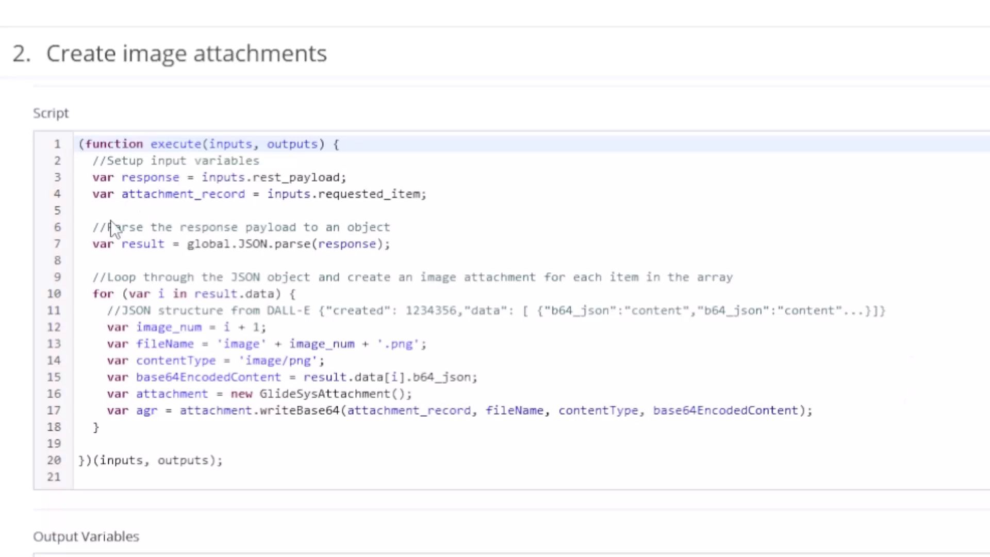
{"action": "mouse_move", "coordinate": [76, 212]}
{"action": "left_mouse_down"}
{"action": "mouse_move", "coordinate": [433, 247]}
{"action": "mouse_move", "coordinate": [453, 265]}
{"action": "left_mouse_up"}
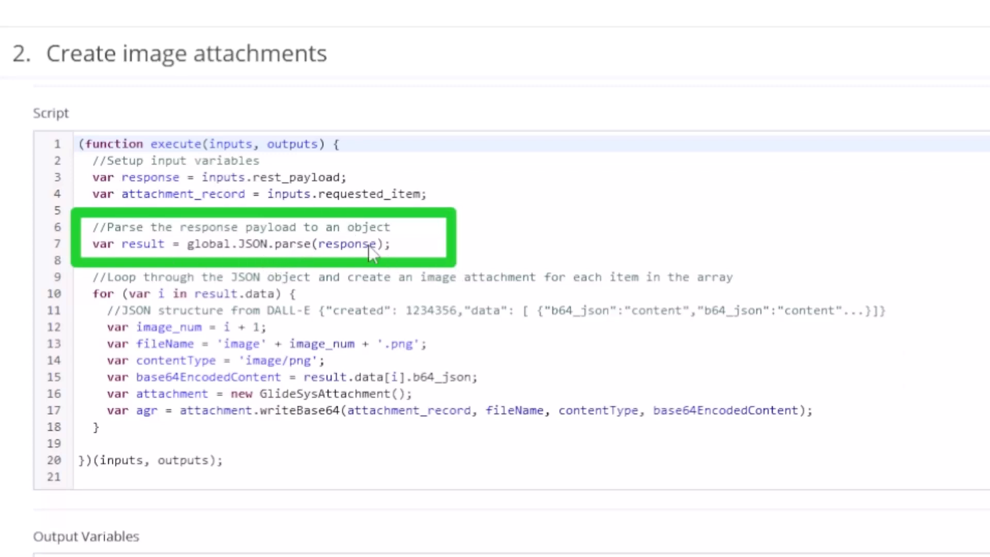
{"action": "key", "text": "Escape"}
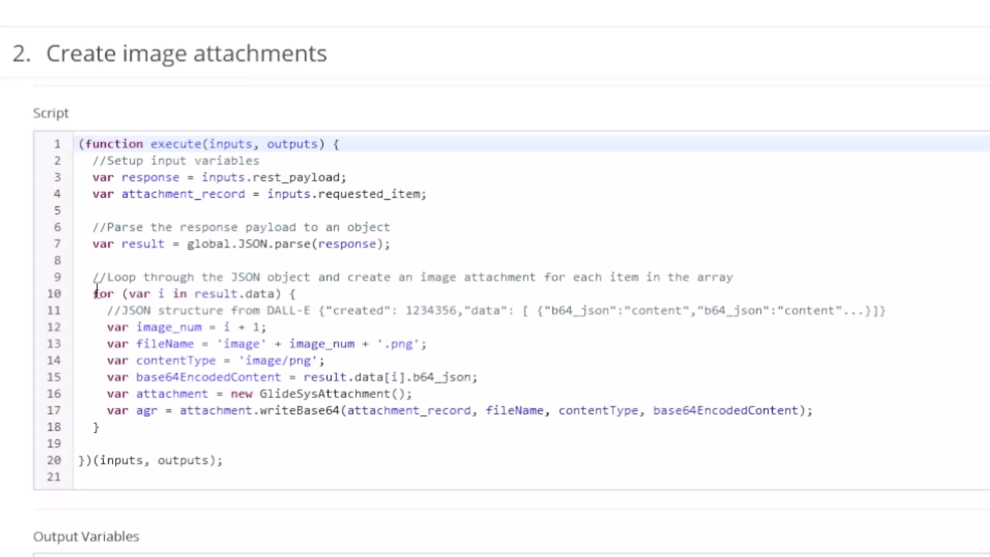
Step: Examine the script's loop over result.data, including its image_num, fileName and contentType variables
{"action": "left_click_drag", "start_coordinate": [129, 293], "coordinate": [225, 293]}
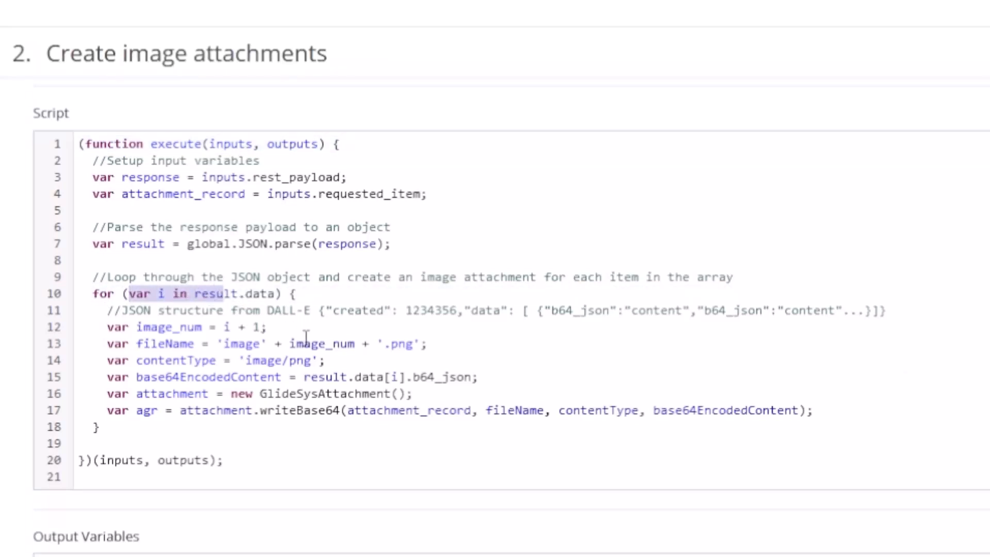
{"action": "left_click_drag", "start_coordinate": [137, 327], "coordinate": [201, 326]}
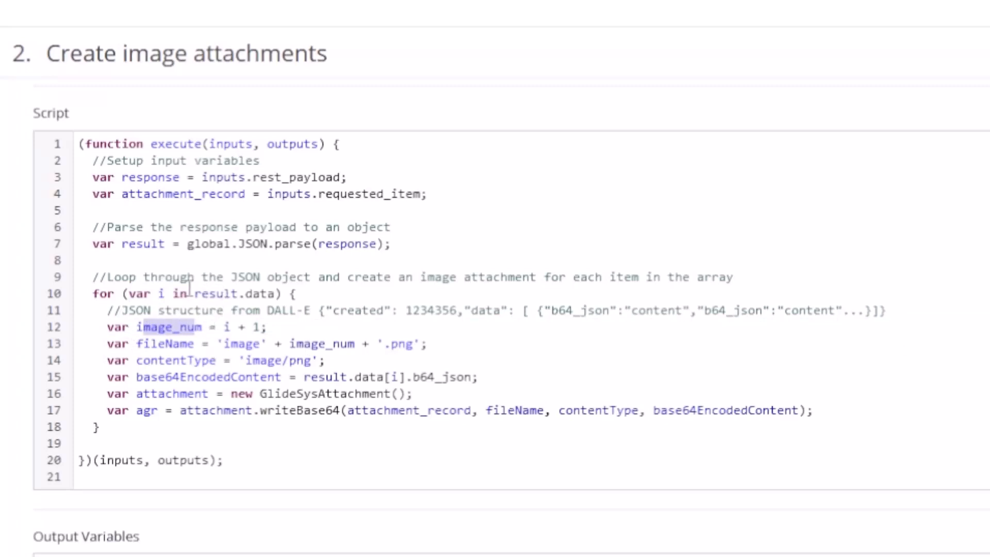
{"action": "double_click", "coordinate": [161, 293]}
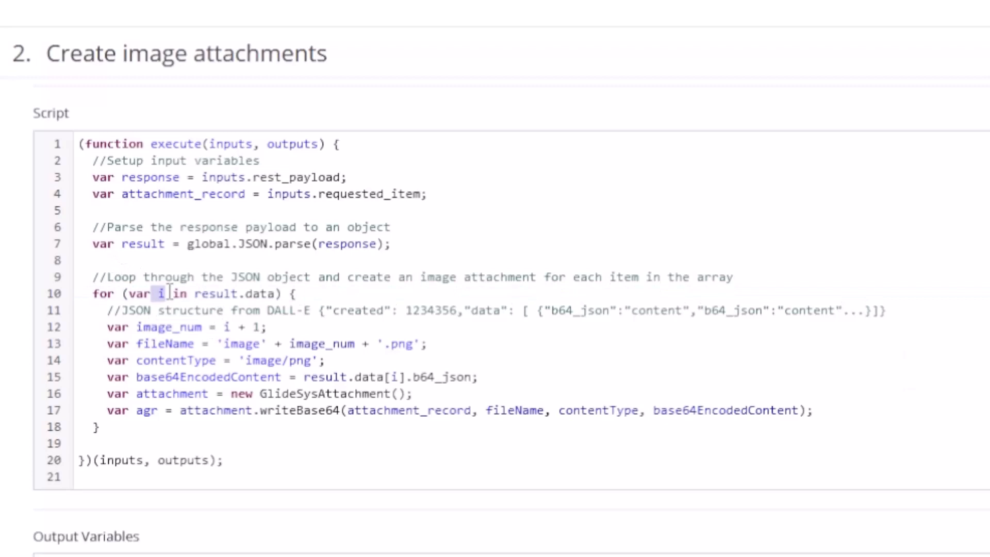
{"action": "double_click", "coordinate": [256, 327]}
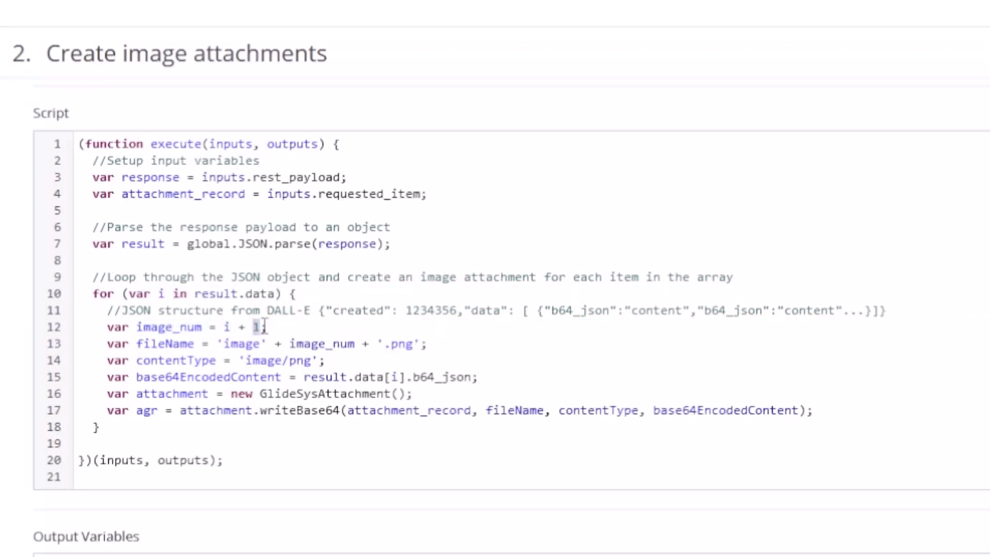
{"action": "double_click", "coordinate": [141, 344]}
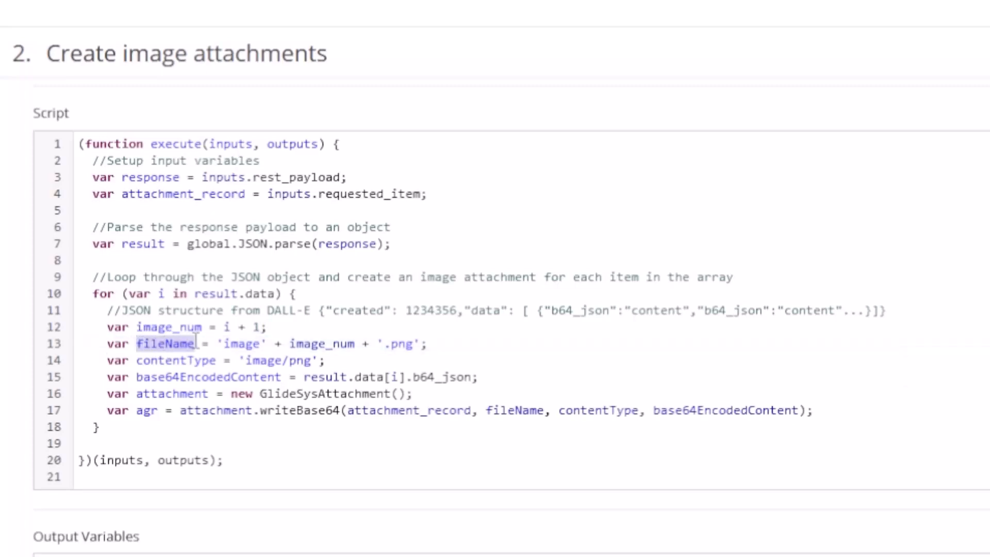
{"action": "left_click_drag", "start_coordinate": [230, 333], "coordinate": [412, 344]}
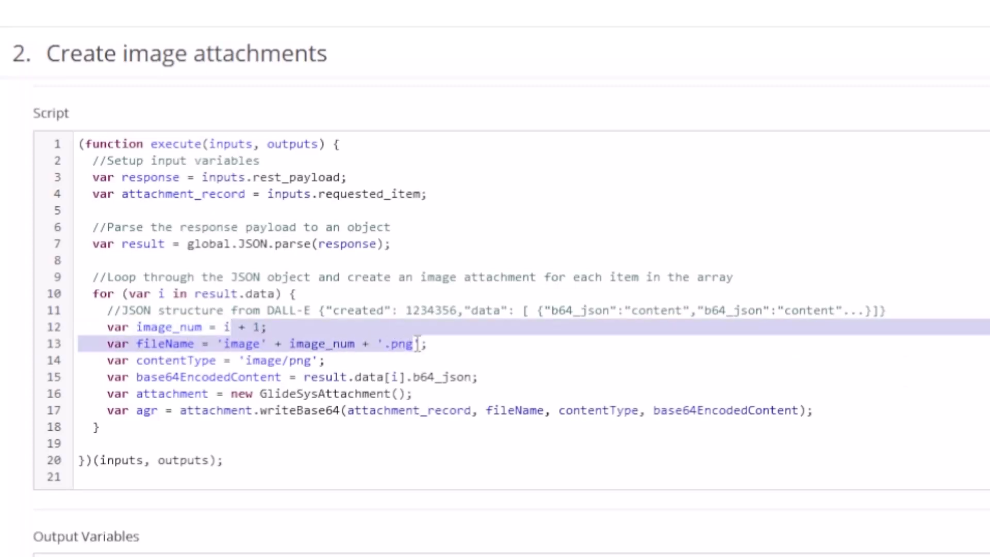
{"action": "left_click", "coordinate": [182, 344]}
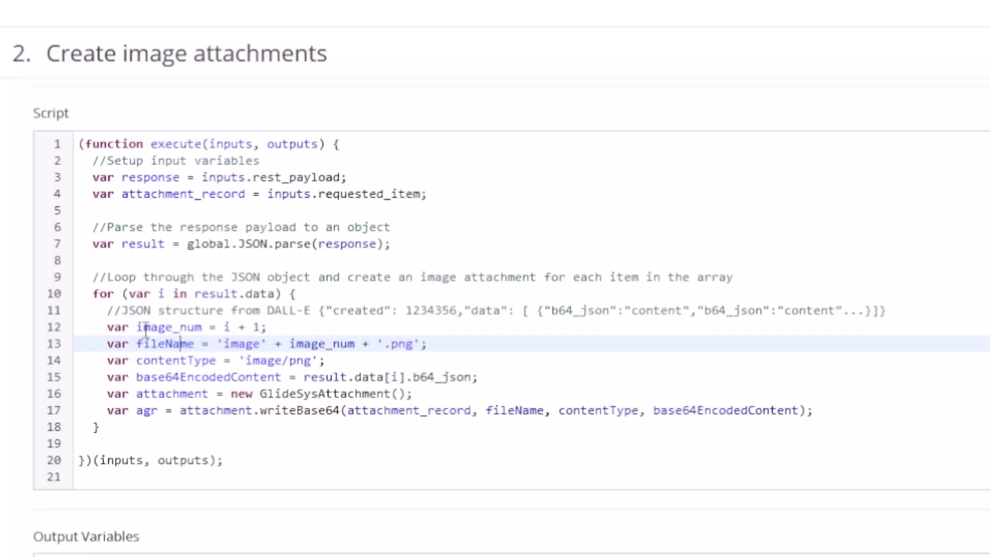
{"action": "left_click_drag", "start_coordinate": [136, 360], "coordinate": [250, 363]}
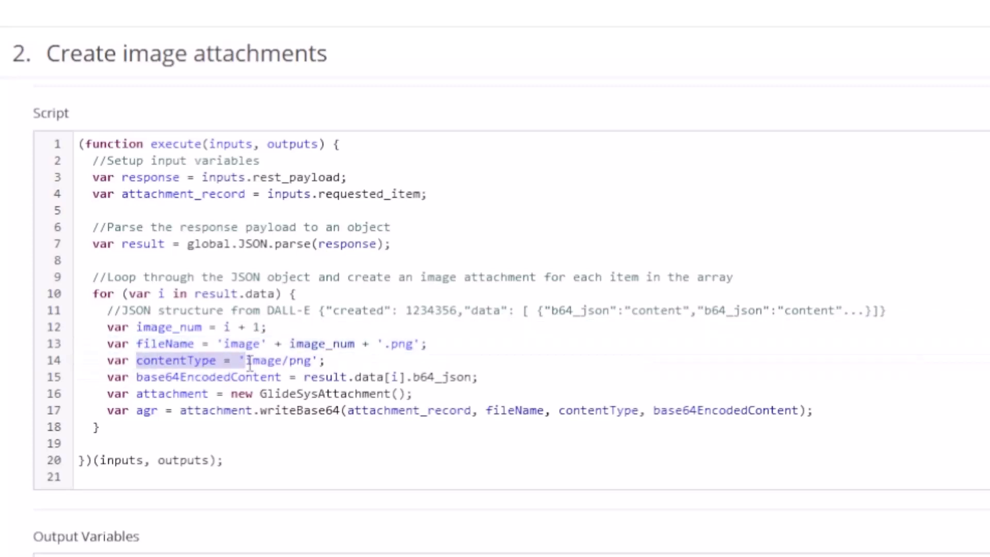
{"action": "left_click", "coordinate": [326, 360]}
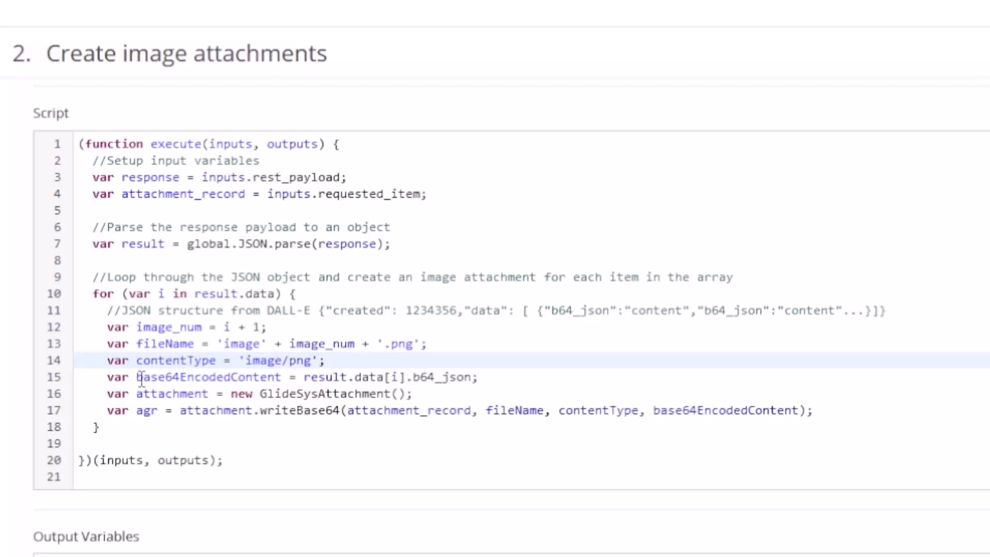
Step: Examine the base64EncodedContent line, which reads b64_json from the current result.data item
{"action": "double_click", "coordinate": [214, 377]}
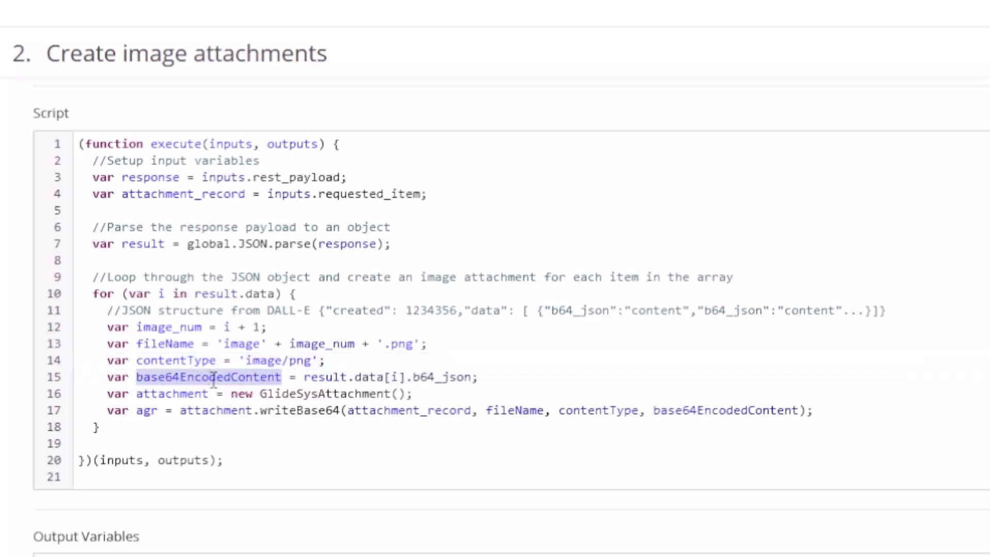
{"action": "left_click", "coordinate": [302, 377]}
{"action": "left_click_drag", "start_coordinate": [194, 293], "coordinate": [289, 296]}
{"action": "mouse_move", "coordinate": [390, 377]}
{"action": "left_mouse_down"}
{"action": "mouse_move", "coordinate": [392, 365]}
{"action": "mouse_move", "coordinate": [403, 370]}
{"action": "left_mouse_up"}
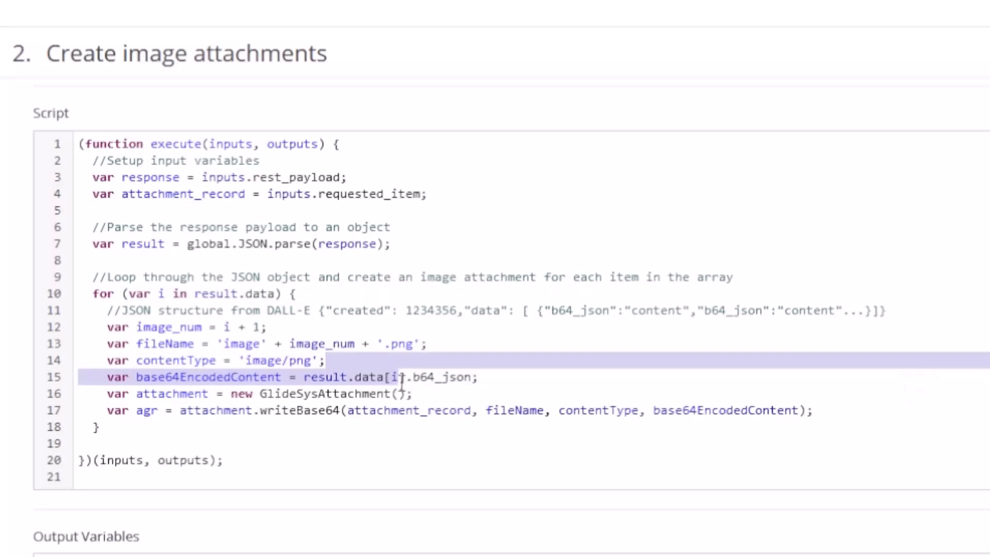
{"action": "left_click", "coordinate": [413, 377]}
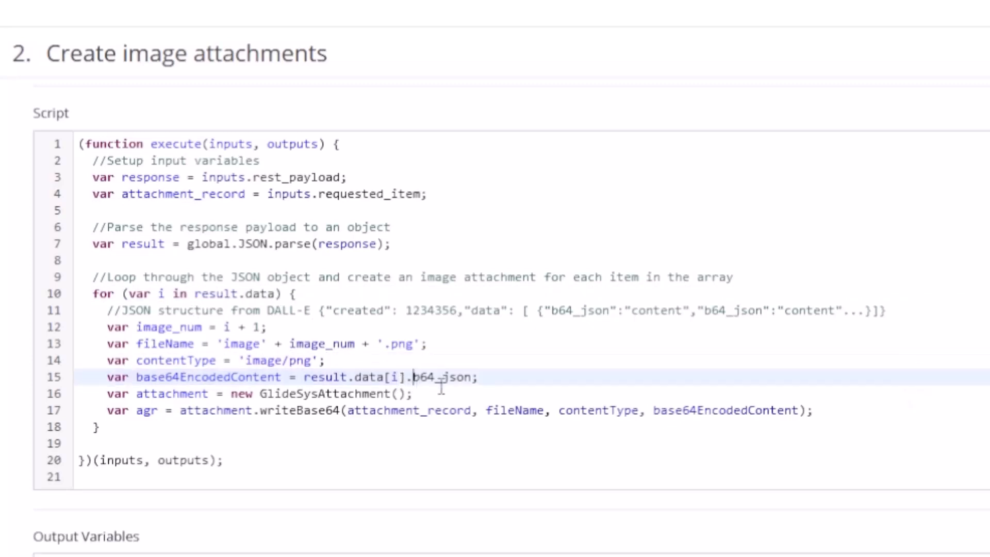
{"action": "left_click_drag", "start_coordinate": [413, 377], "coordinate": [472, 378]}
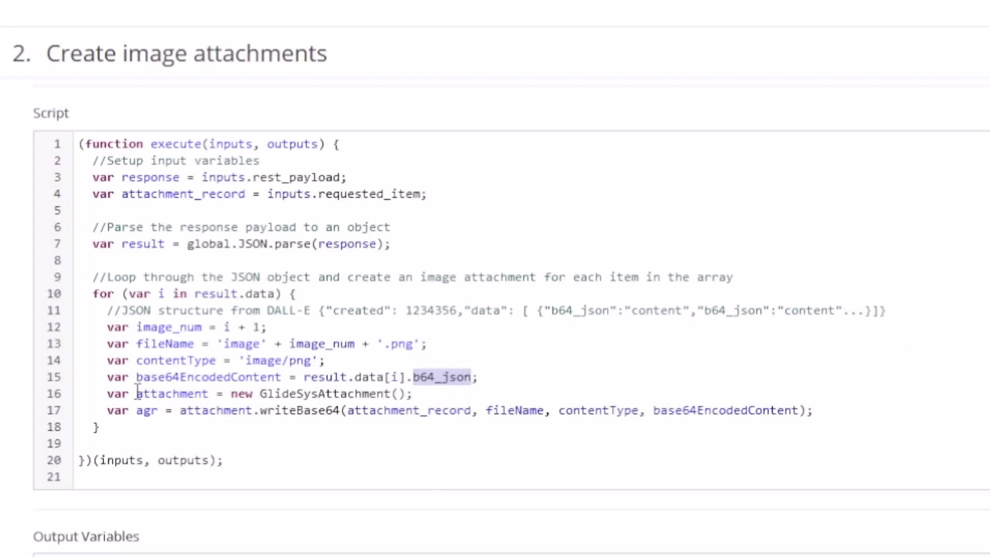
Step: Examine the GlideSysAttachment object, its writeBase64 call and where the attachment_record argument is defined
{"action": "left_click_drag", "start_coordinate": [137, 394], "coordinate": [207, 391]}
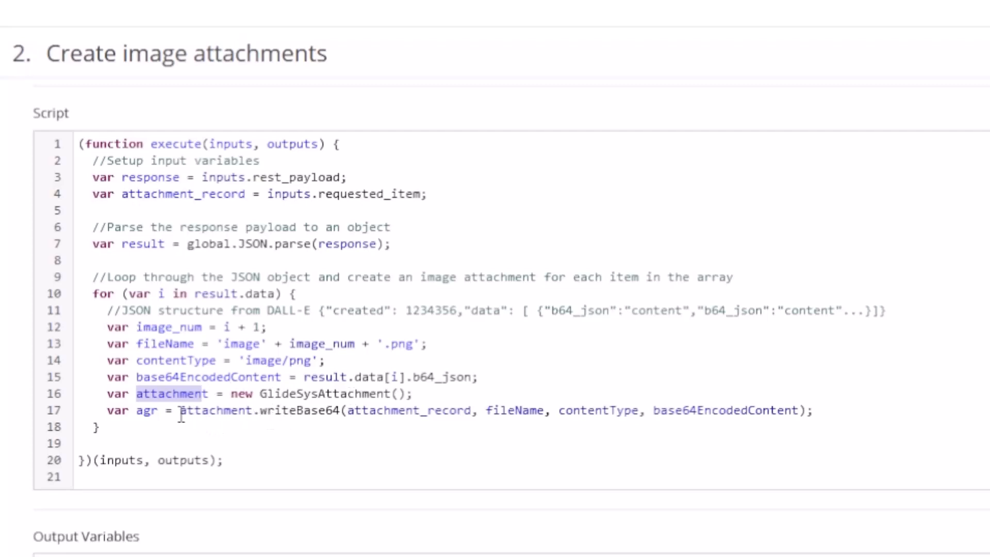
{"action": "left_click_drag", "start_coordinate": [180, 411], "coordinate": [258, 412]}
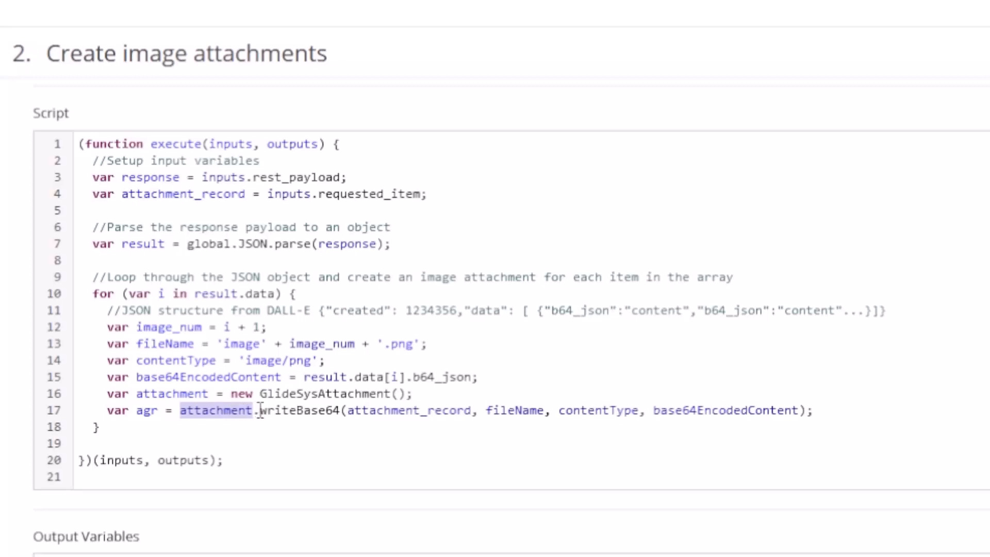
{"action": "left_click_drag", "start_coordinate": [261, 410], "coordinate": [342, 402]}
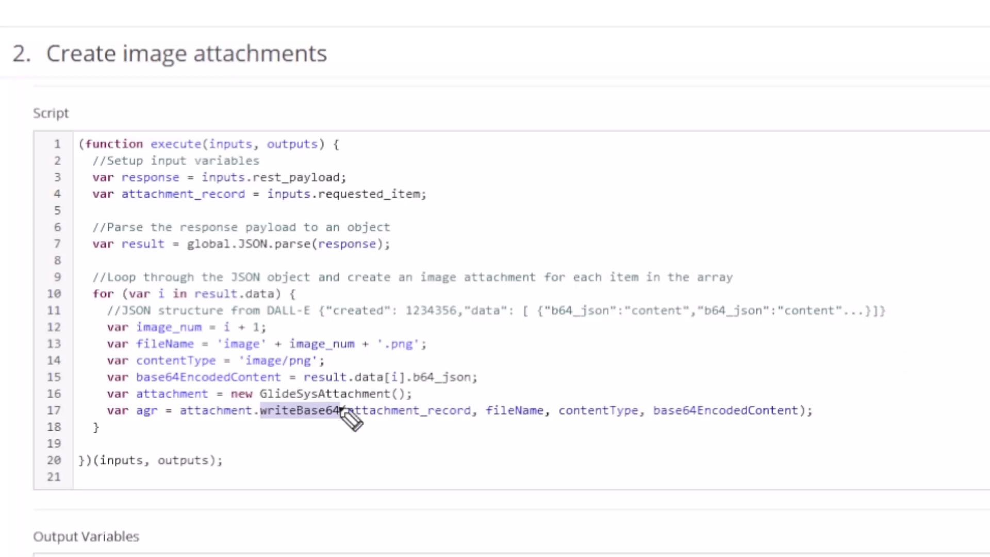
{"action": "left_click_drag", "start_coordinate": [344, 428], "coordinate": [447, 432]}
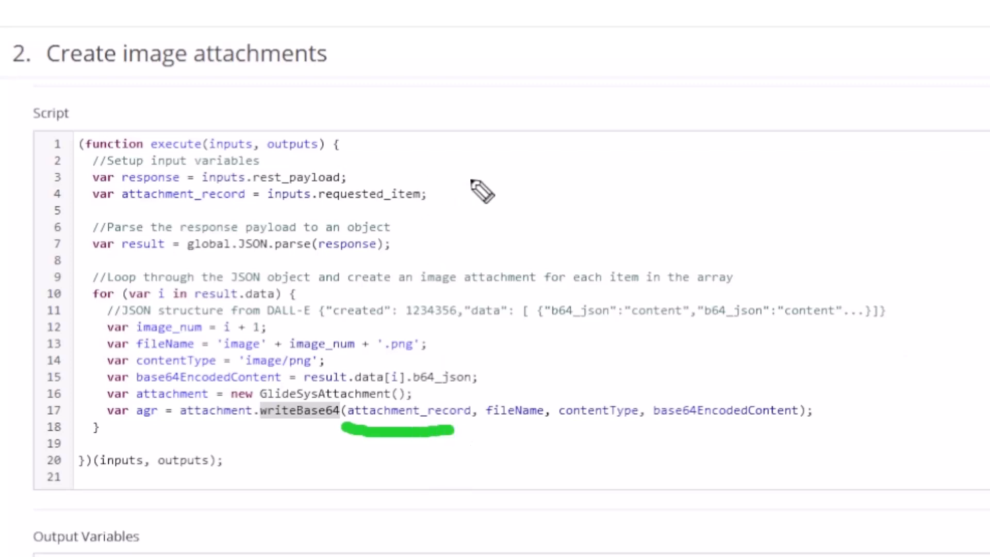
{"action": "mouse_move", "coordinate": [470, 184]}
{"action": "left_mouse_down"}
{"action": "mouse_move", "coordinate": [212, 174]}
{"action": "mouse_move", "coordinate": [68, 203]}
{"action": "mouse_move", "coordinate": [437, 214]}
{"action": "left_mouse_up"}
{"action": "key", "text": "Escape"}
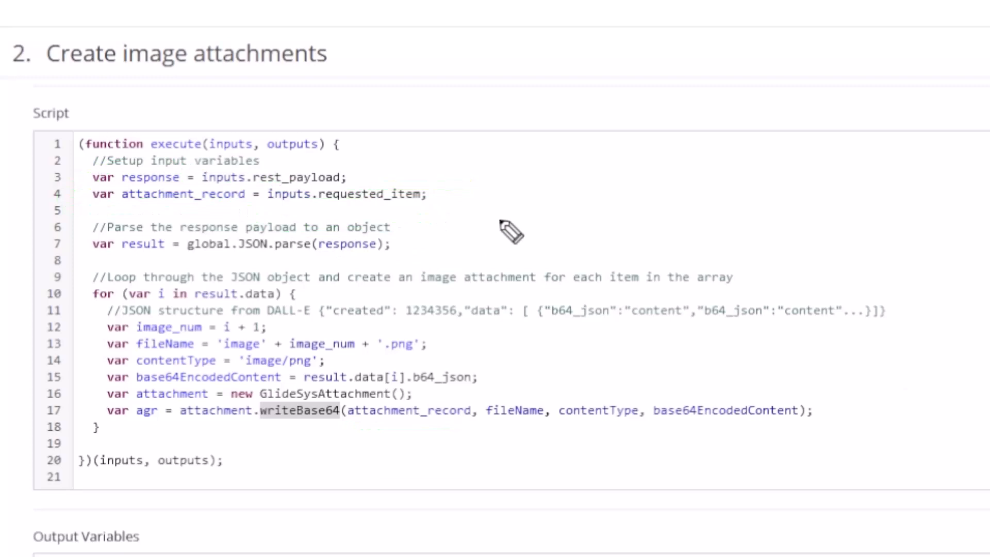
Step: Examine the fileName, contentType and base64EncodedContent arguments of the writeBase64 call against their definitions
{"action": "left_click_drag", "start_coordinate": [485, 421], "coordinate": [531, 429]}
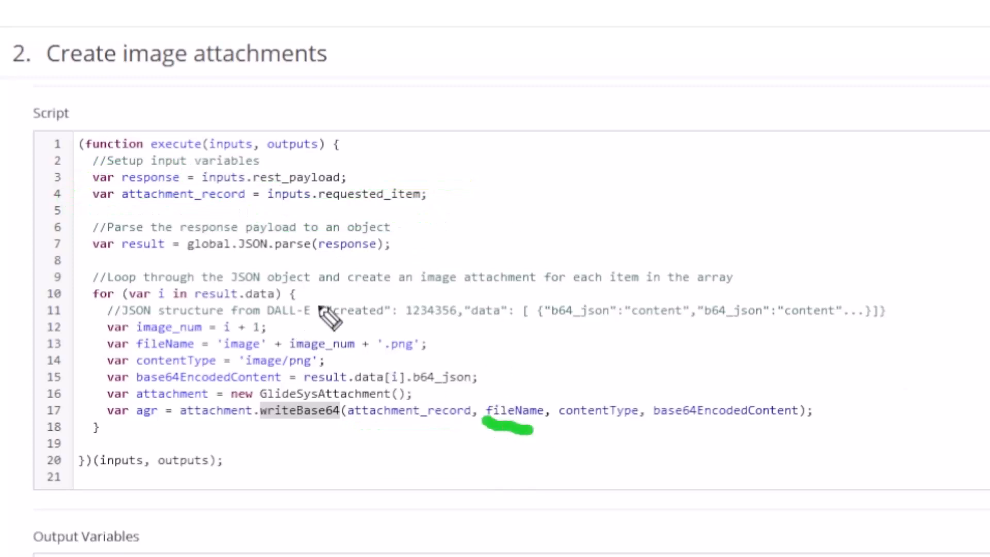
{"action": "mouse_move", "coordinate": [321, 308]}
{"action": "left_mouse_down"}
{"action": "mouse_move", "coordinate": [298, 331]}
{"action": "mouse_move", "coordinate": [306, 331]}
{"action": "left_mouse_up"}
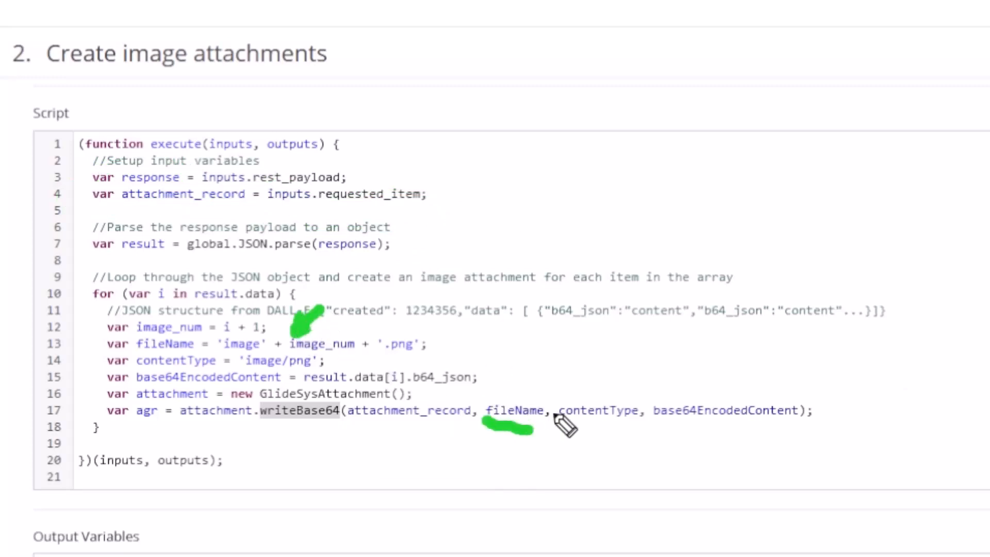
{"action": "left_click_drag", "start_coordinate": [562, 419], "coordinate": [640, 420]}
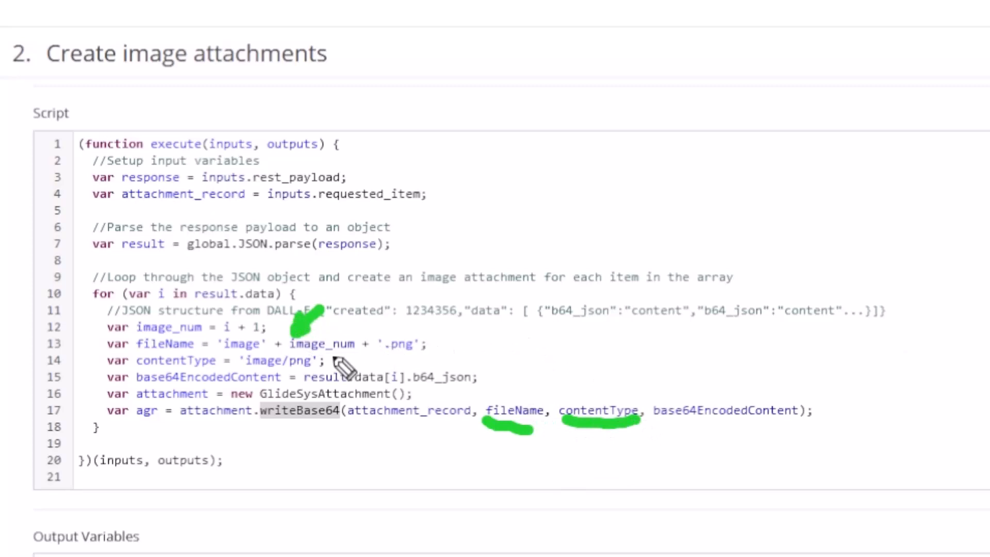
{"action": "left_click_drag", "start_coordinate": [346, 356], "coordinate": [316, 363]}
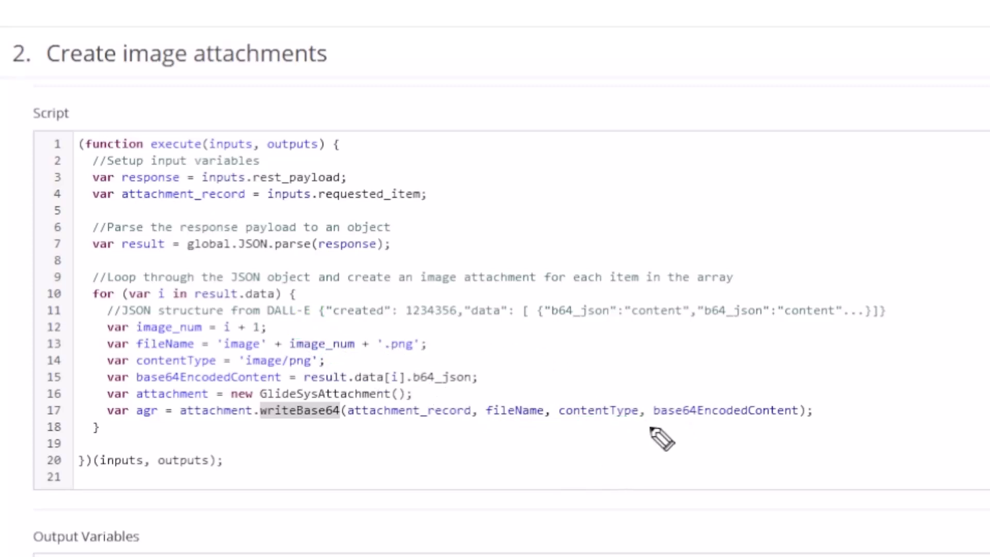
{"action": "left_click_drag", "start_coordinate": [648, 427], "coordinate": [803, 433]}
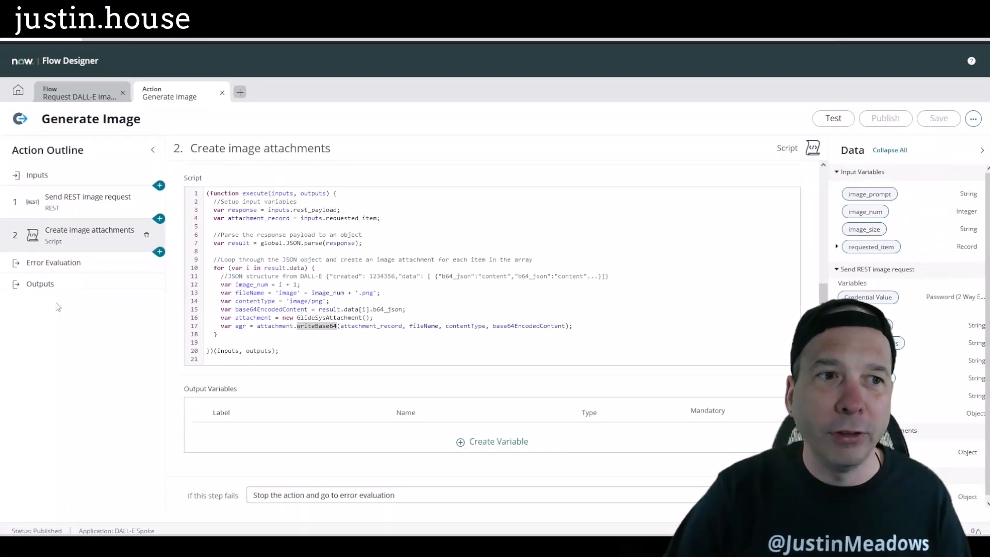
Step: Check the Generate Image action's Outputs section and return to the script of the Create image attachments step
{"action": "left_click", "coordinate": [52, 285]}
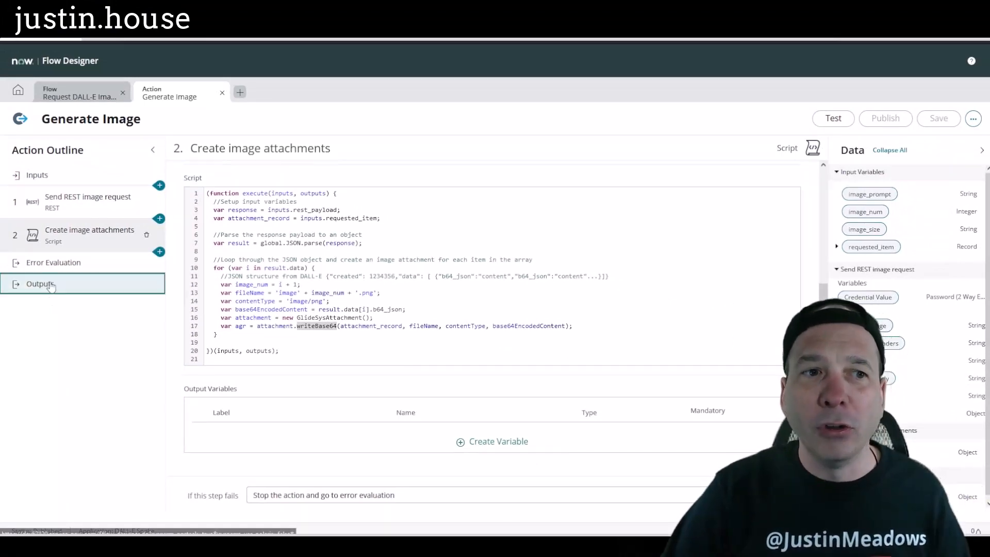
{"action": "left_click", "coordinate": [60, 242]}
{"action": "scroll", "coordinate": [314, 315], "scroll_direction": "down", "scroll_amount": 3}
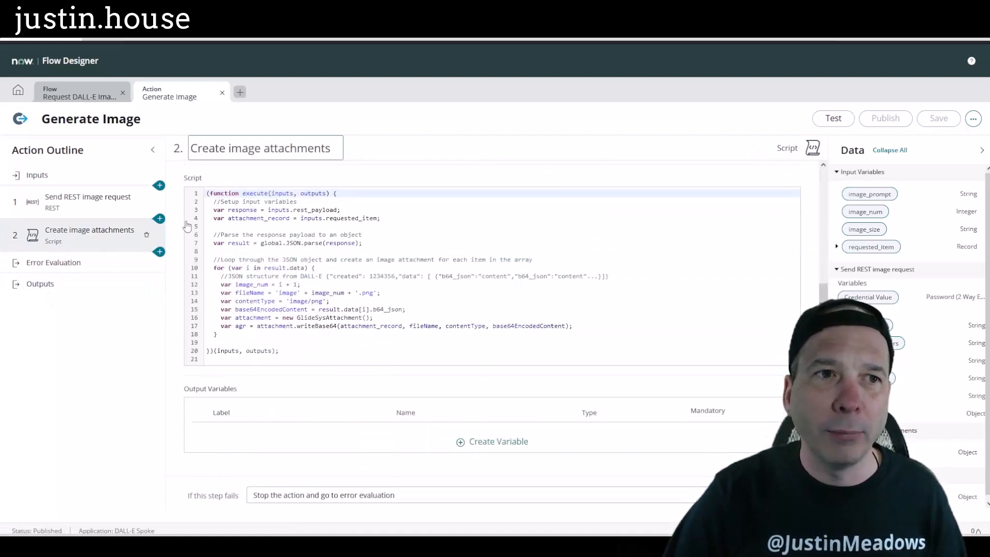
Step: Switch to the Request DALL-E Image flow and review its steps from Generate Image through Update Request Record
{"action": "left_click", "coordinate": [95, 98]}
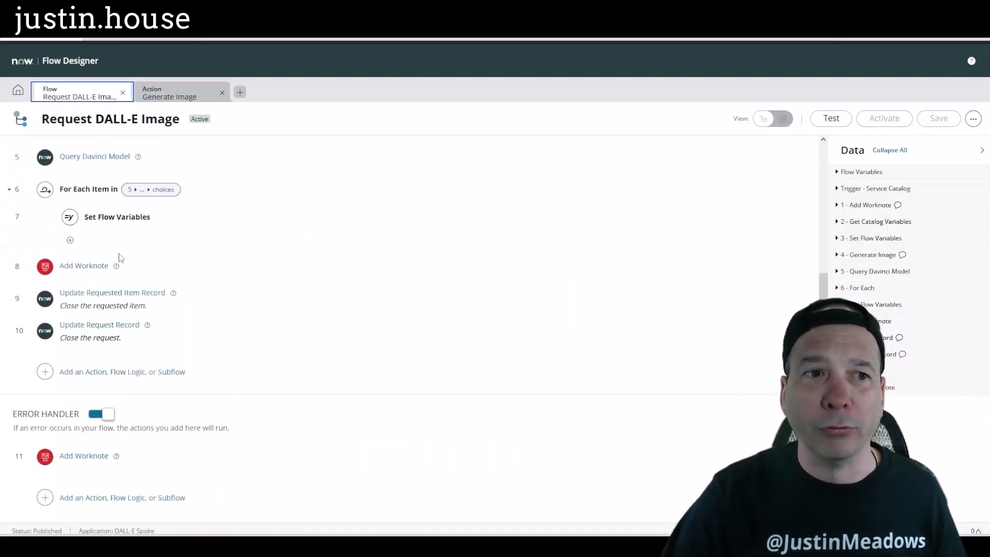
{"action": "scroll", "coordinate": [111, 240], "scroll_direction": "up", "scroll_amount": 1}
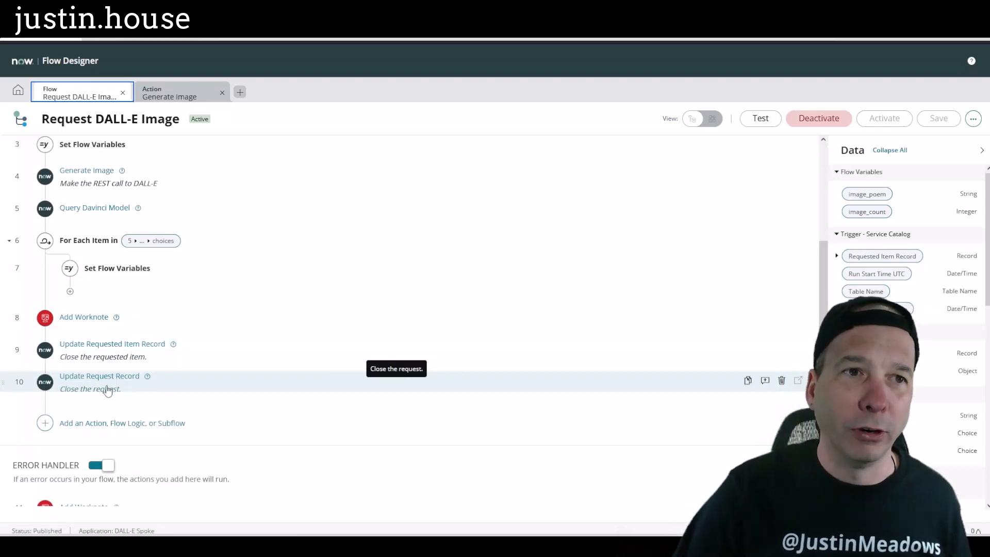
Step: In the Generate Image action, revisit the Send REST image request step and highlight lines 2 to 17 of the Create image attachments script
{"action": "left_click", "coordinate": [170, 97]}
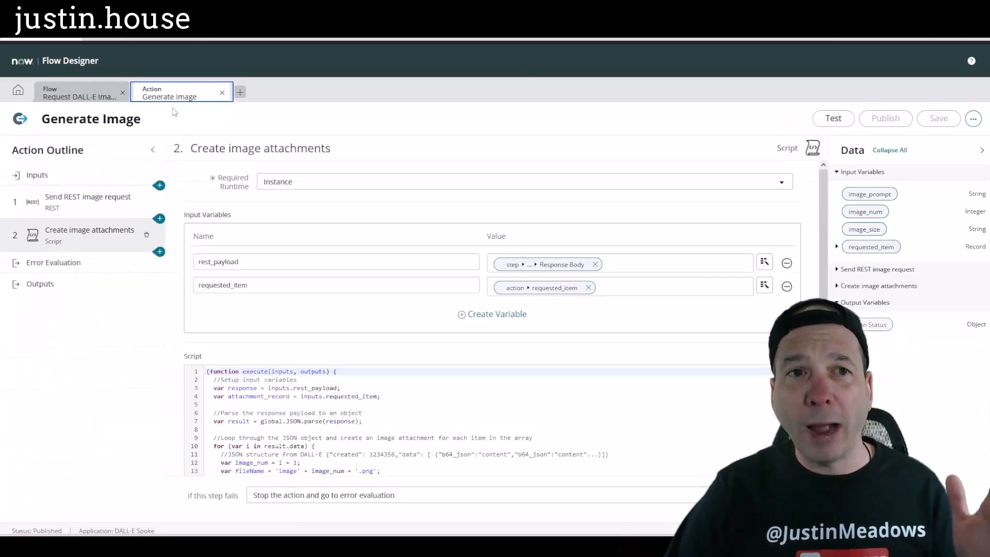
{"action": "left_click", "coordinate": [82, 203]}
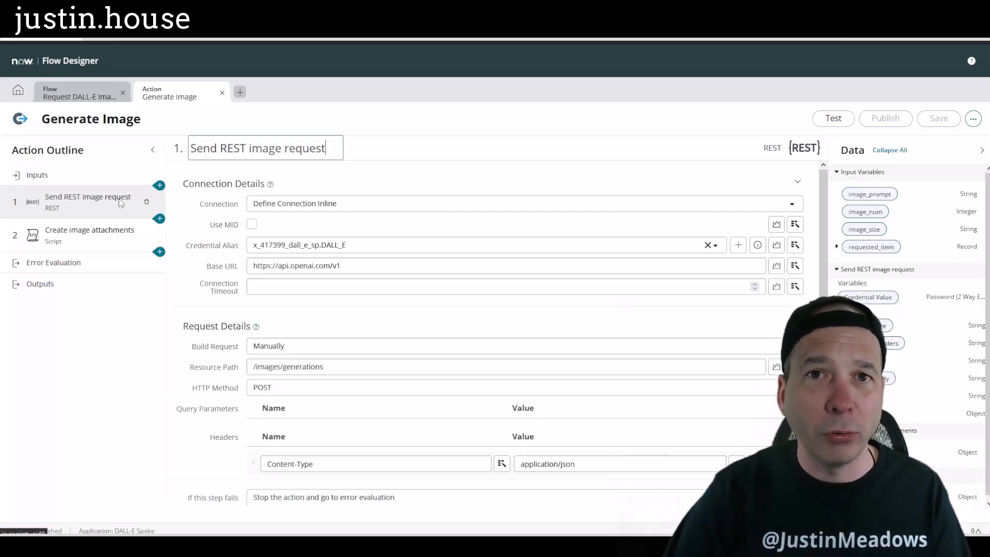
{"action": "left_click", "coordinate": [88, 237]}
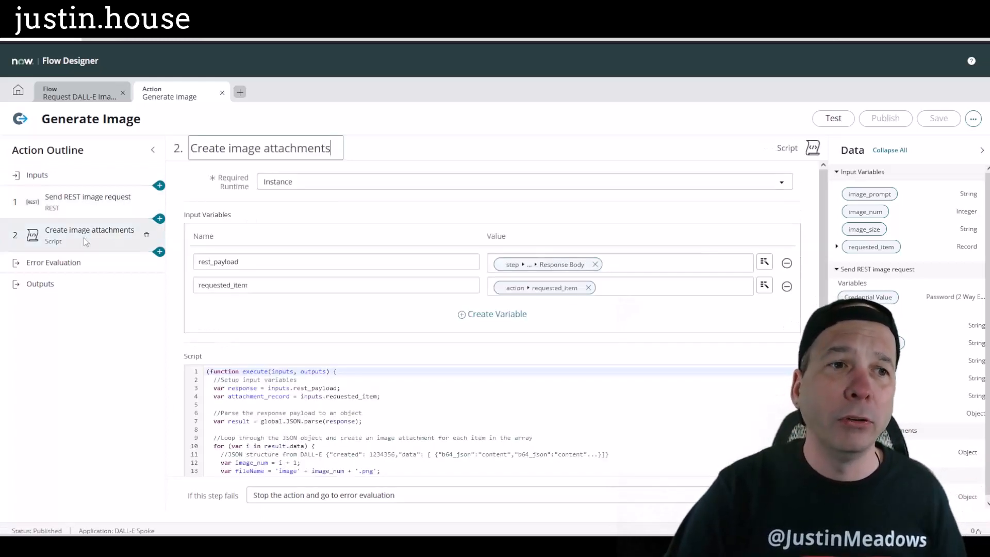
{"action": "scroll", "coordinate": [194, 280], "scroll_direction": "down", "scroll_amount": 3}
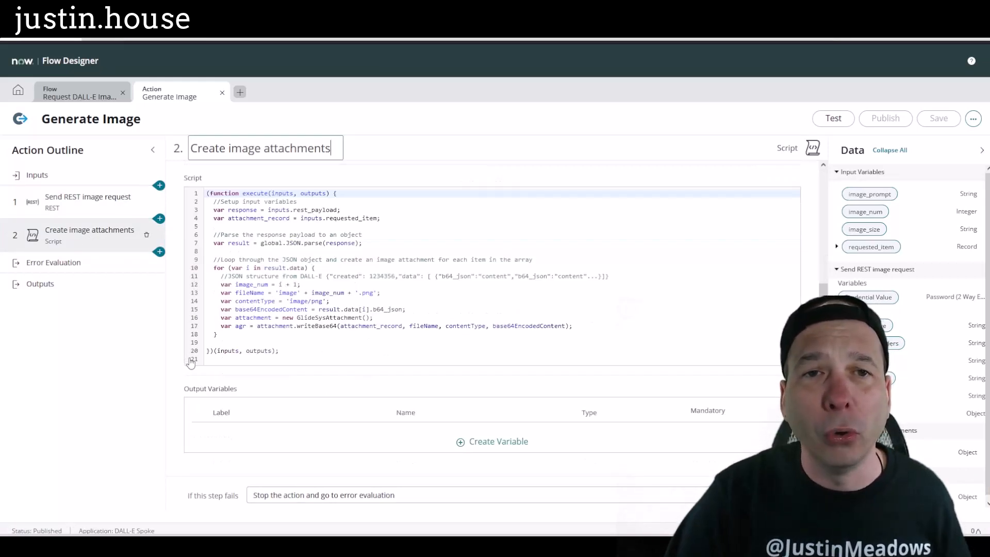
{"action": "left_click_drag", "start_coordinate": [575, 328], "coordinate": [207, 205]}
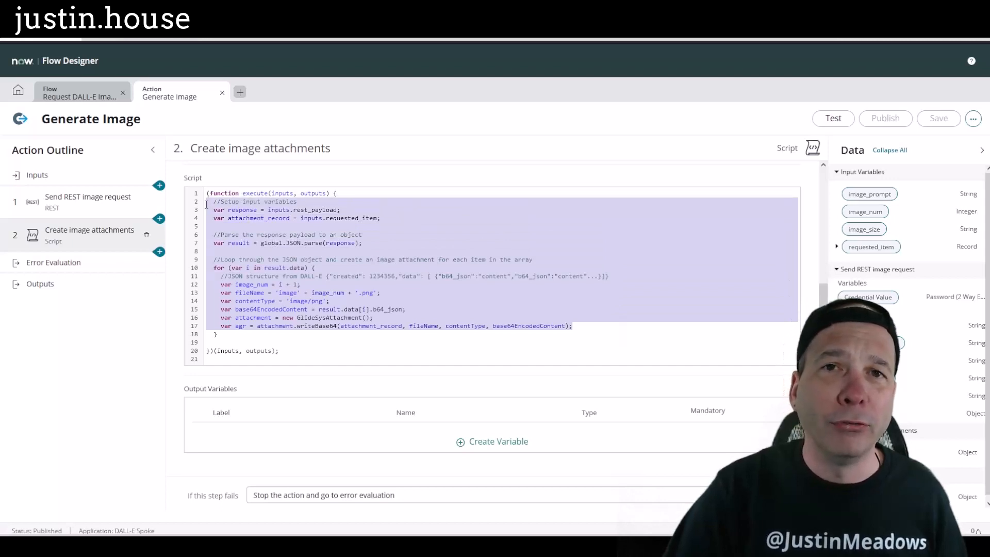